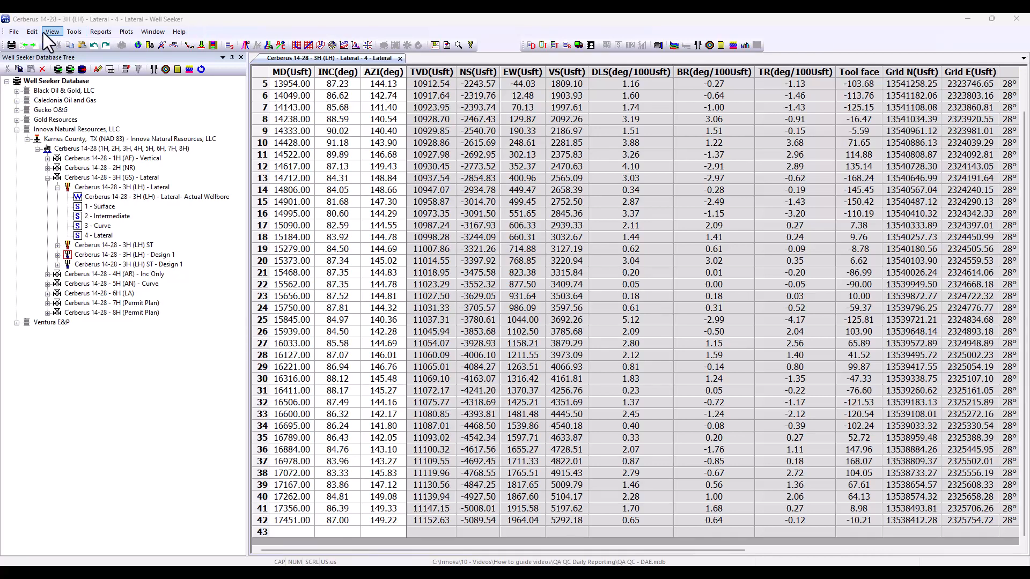
Step: Back up the well database
click(14, 32)
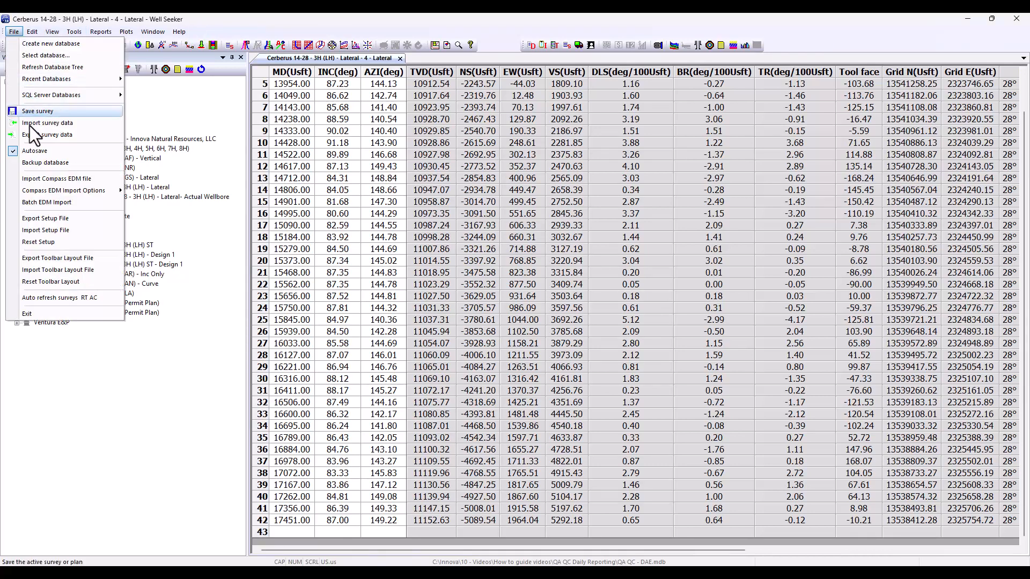
click(38, 166)
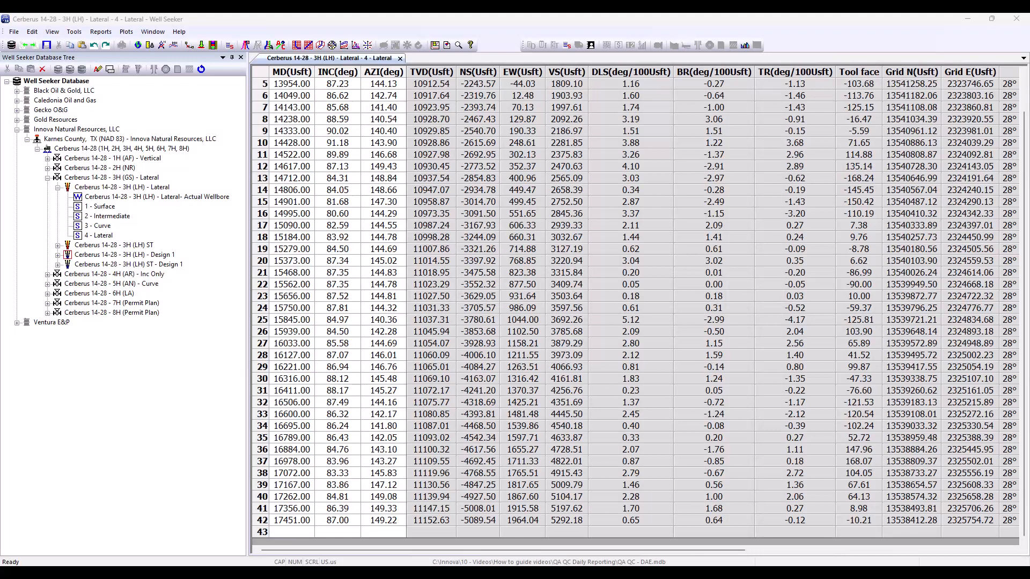
Step: Open the Daily Activity Editor for the Cerberus 14-28 - 3H (LH) - Lateral wellbore and dismiss the error summary
right_click(165, 186)
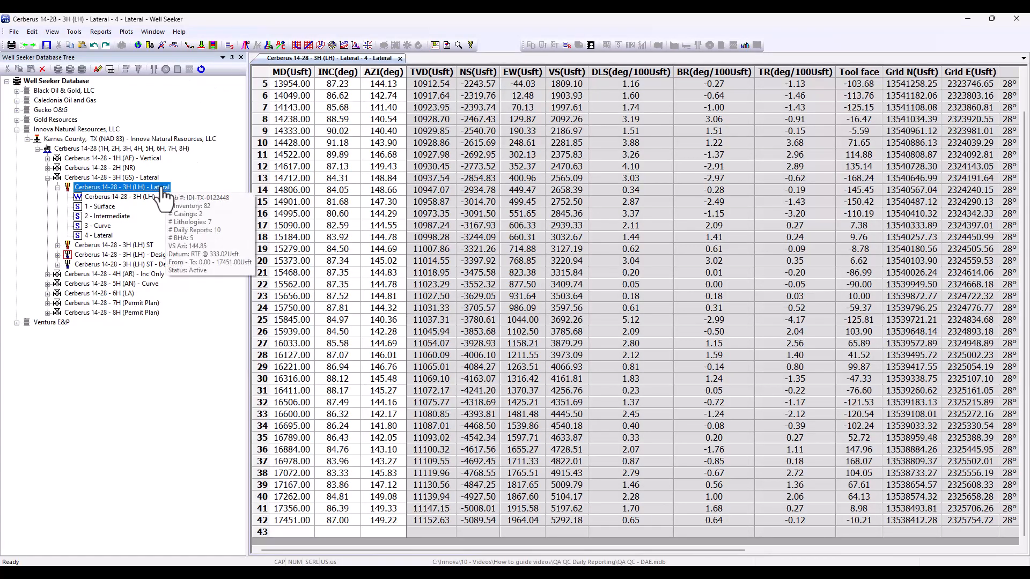
mouse_move(233, 339)
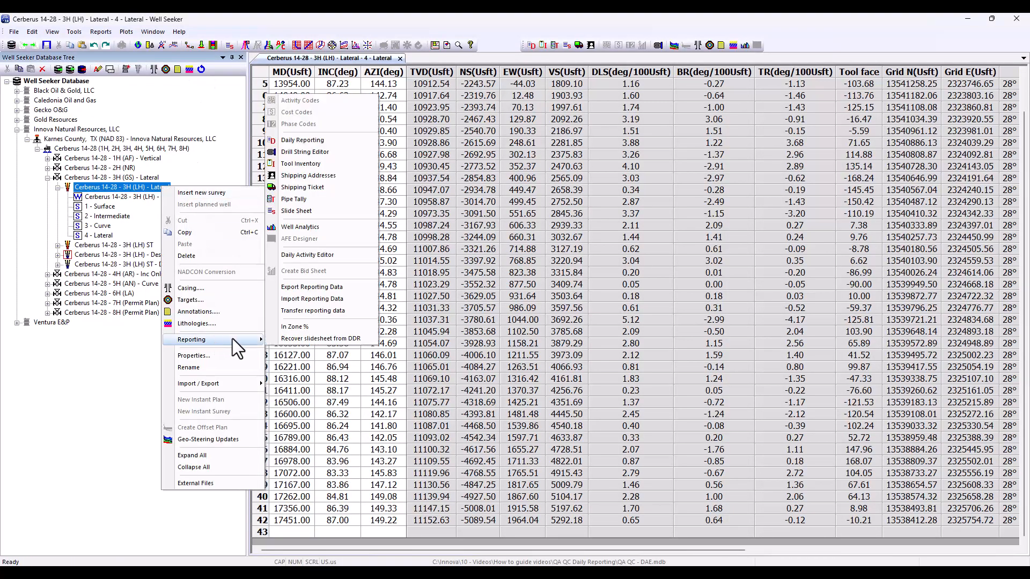
click(321, 258)
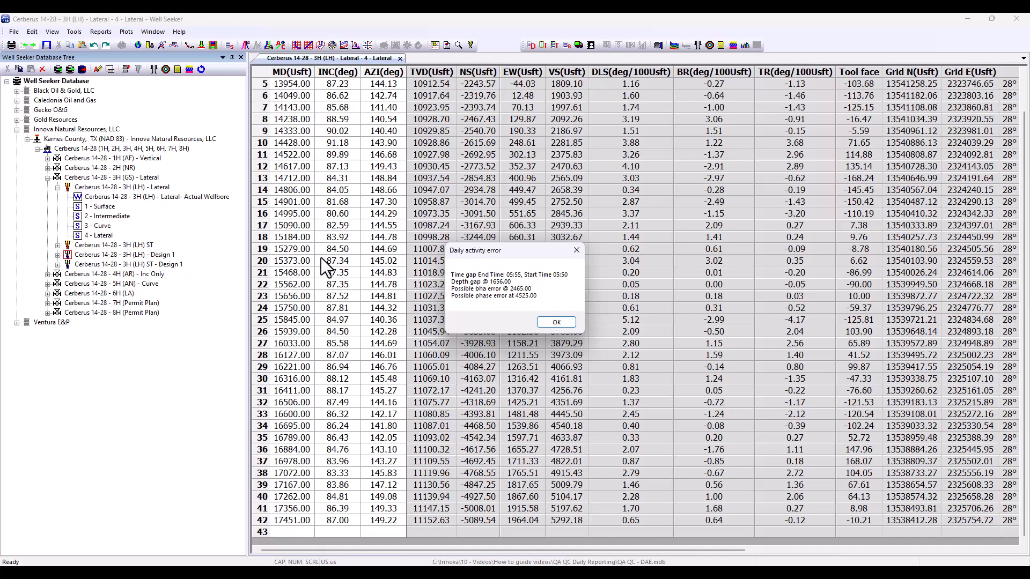
click(555, 322)
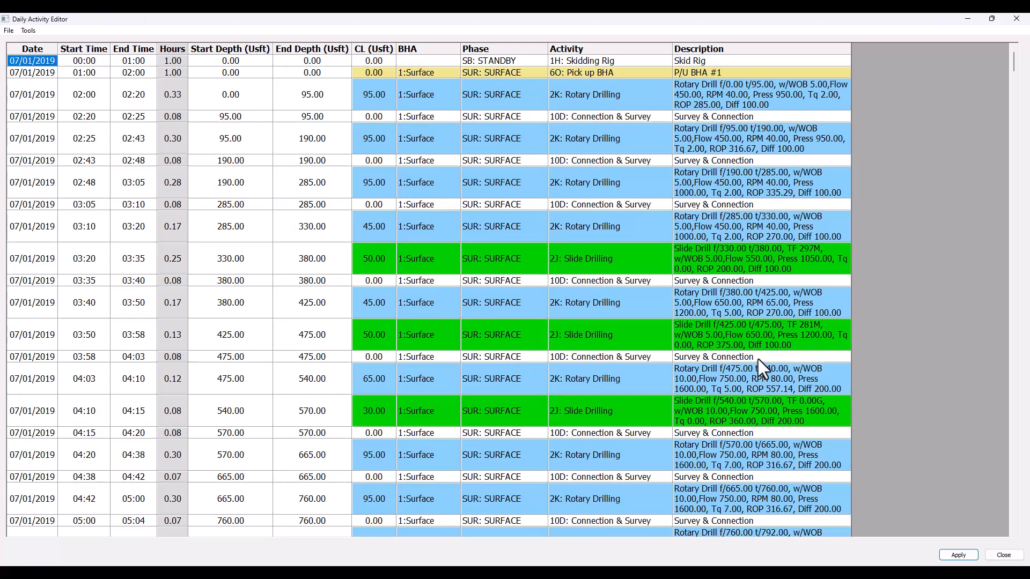
Step: Set the end time of the 07/01/2019 Connection & Survey activity starting at 05:45 to 05:50
scroll(292, 220, down, 7)
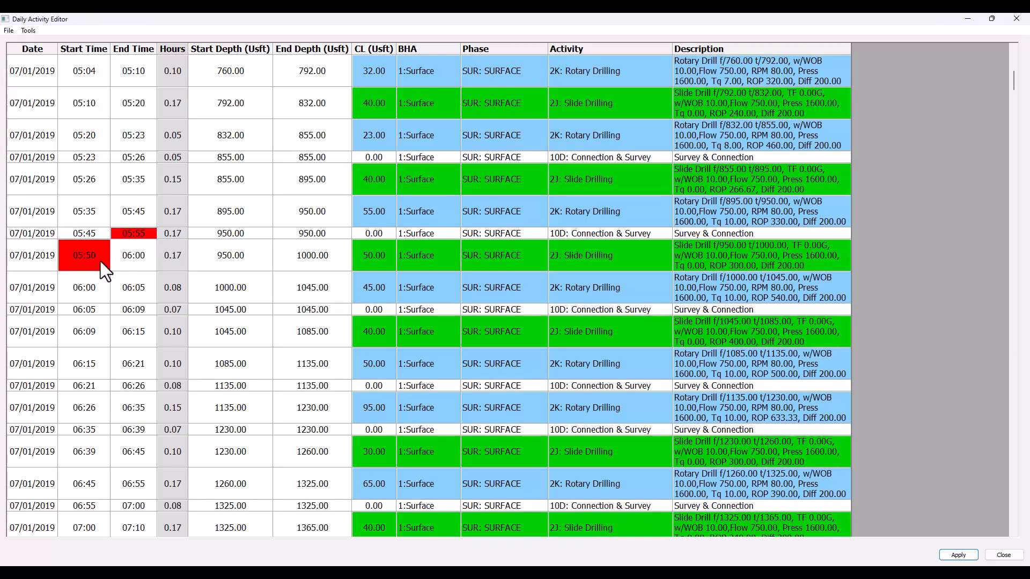
double_click(146, 234)
drag(146, 235, 141, 236)
text(0)
click(134, 256)
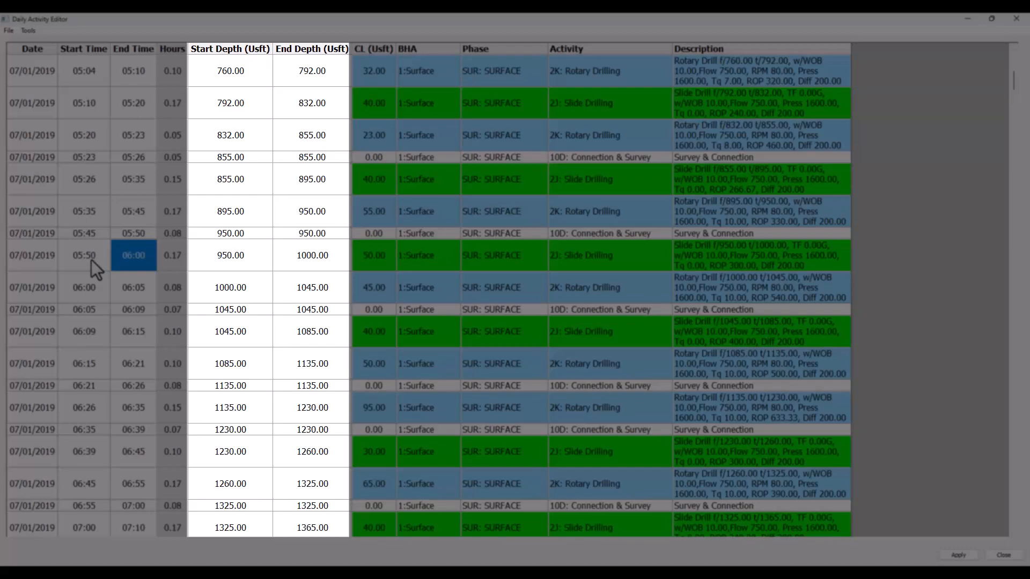
Step: Set the start depth of the 07/01/2019 rotary drilling activity starting at 08:15 to 1665.00 Usft
scroll(137, 263, down, 3)
scroll(136, 263, down, 2)
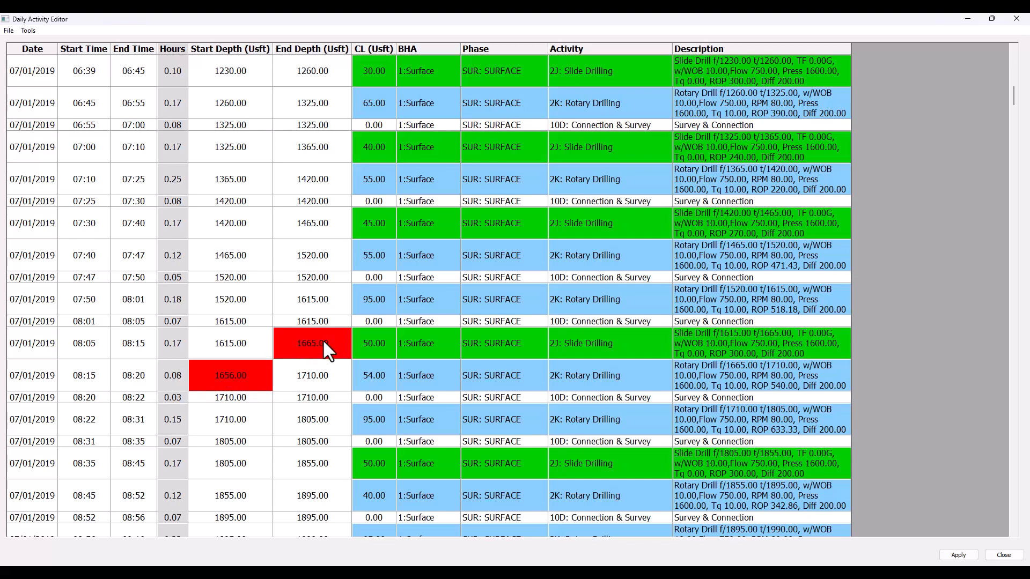
double_click(233, 375)
drag(235, 366, 226, 367)
text(65)
click(304, 377)
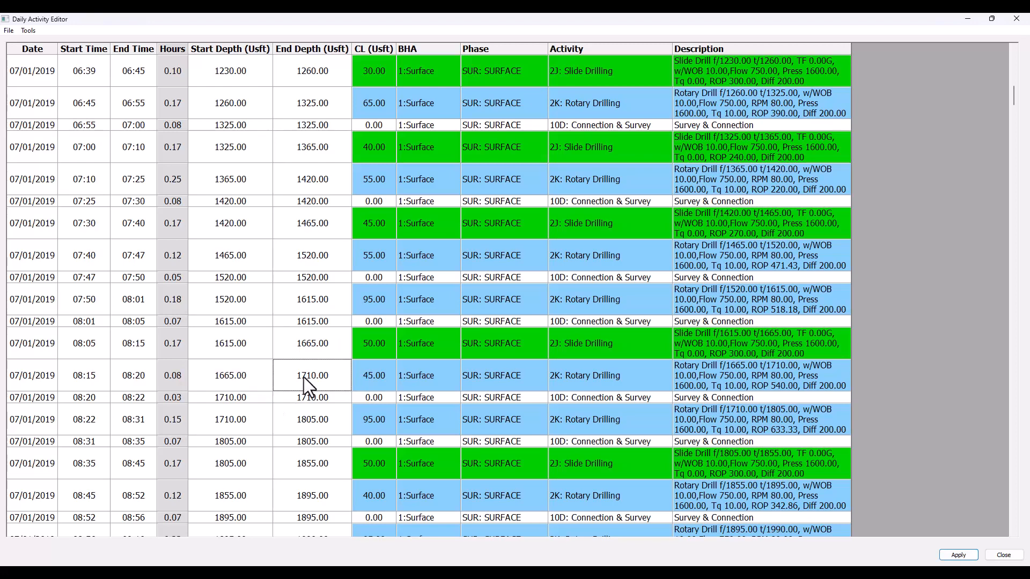
Step: Examine the BHA assignments from the first pick-up to the surface BHA lay-down, including the blank entries before BHA #2 is picked up
scroll(430, 281, up, 12)
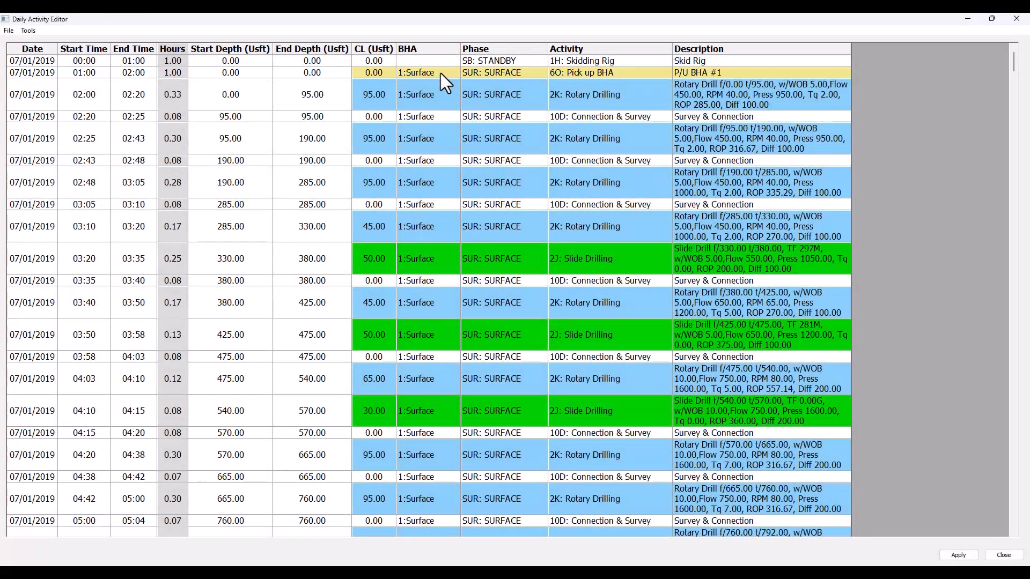
scroll(441, 73, down, 15)
scroll(442, 73, down, 20)
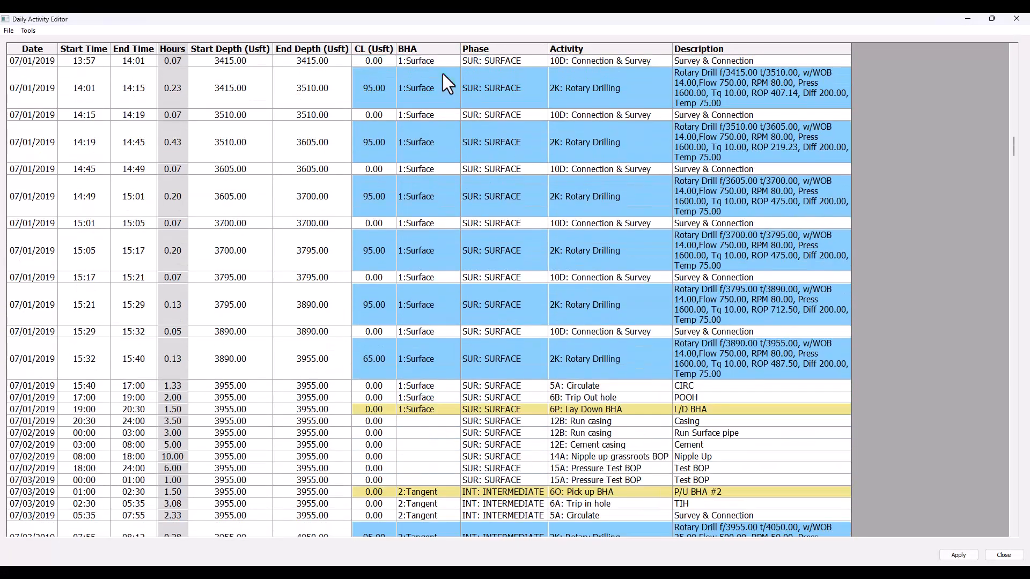
scroll(442, 73, up, 8)
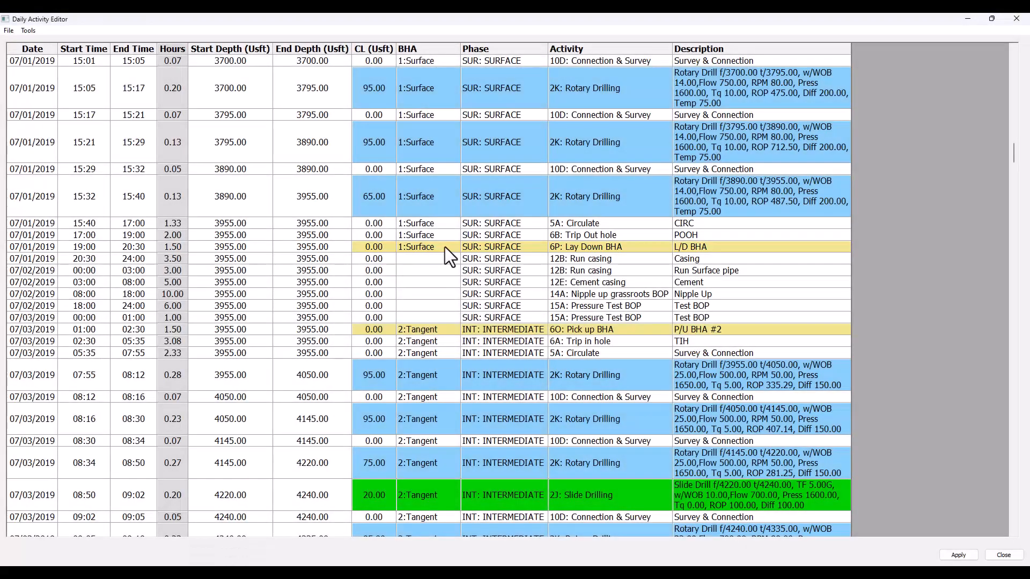
scroll(443, 255, up, 15)
scroll(438, 265, up, 20)
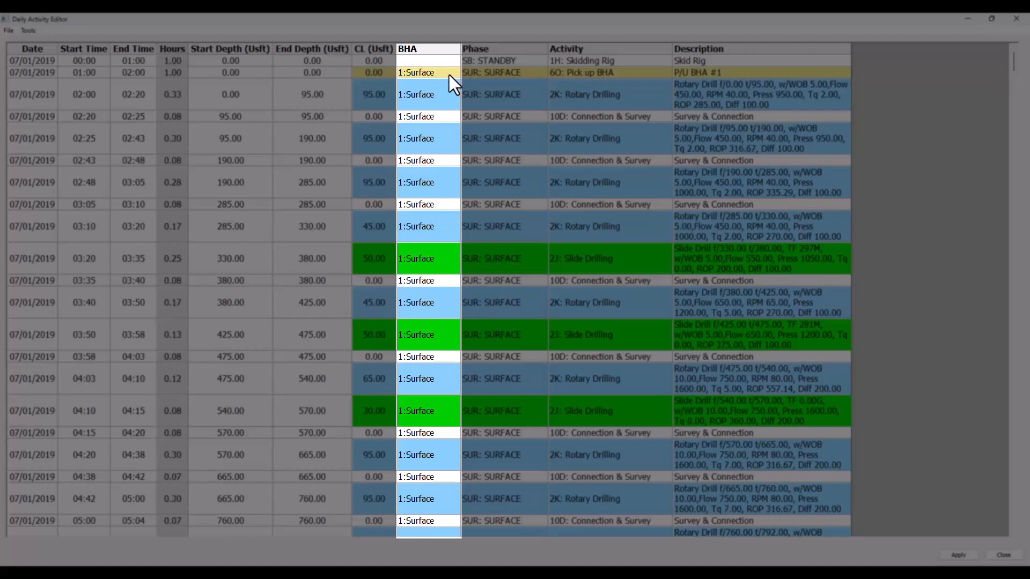
scroll(449, 75, down, 15)
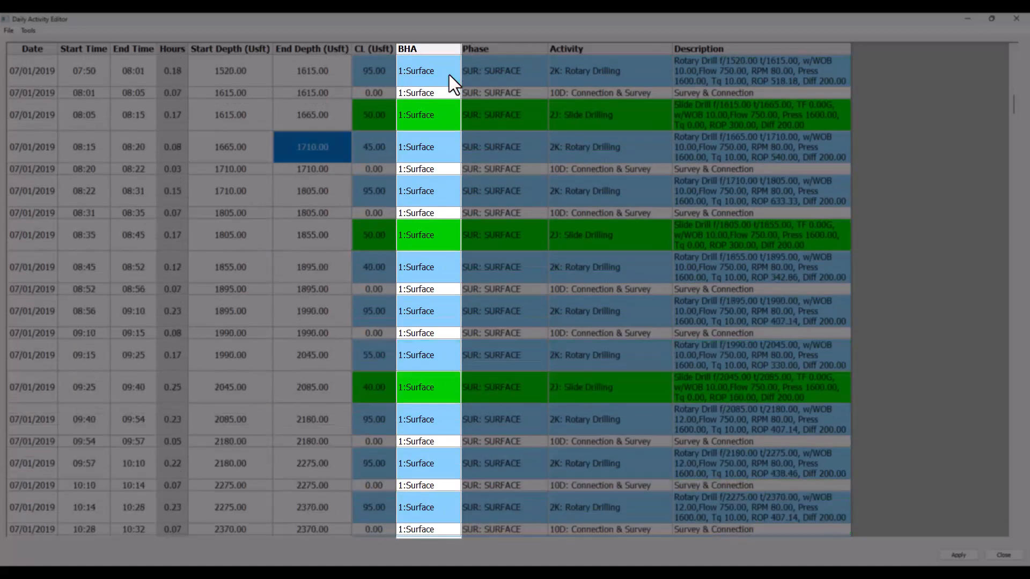
scroll(449, 75, down, 12)
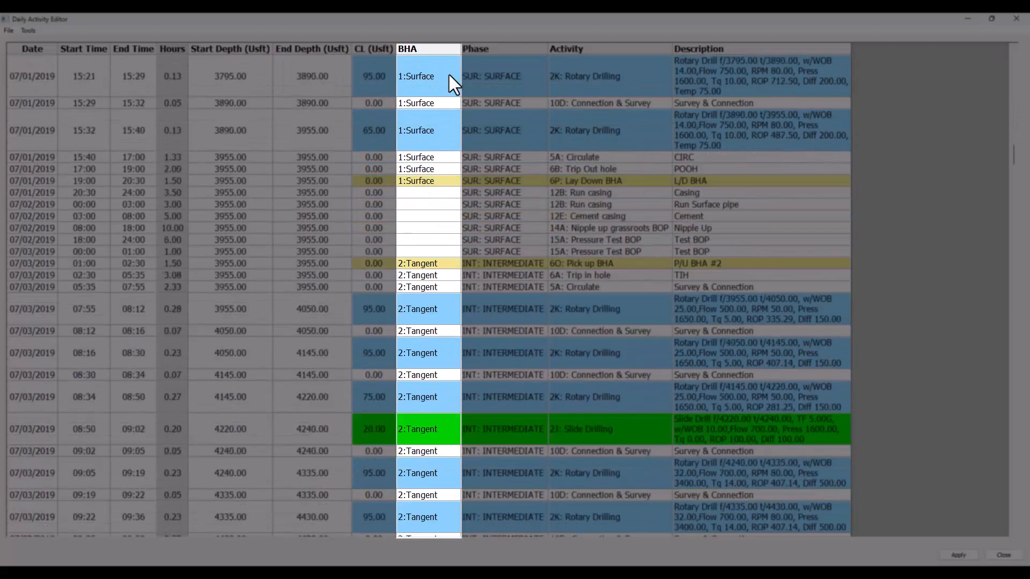
click(446, 180)
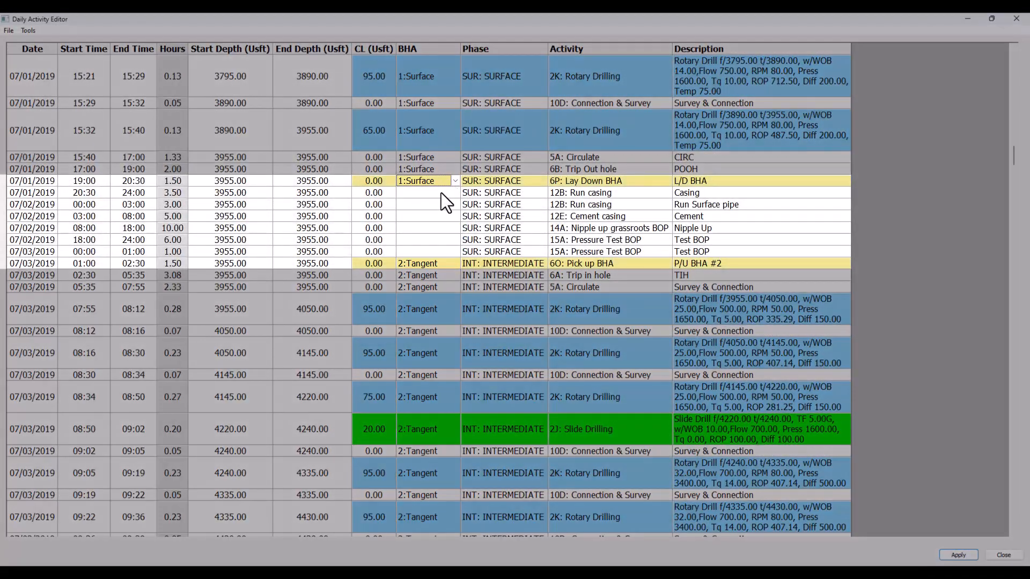
click(440, 192)
drag(440, 192, 439, 251)
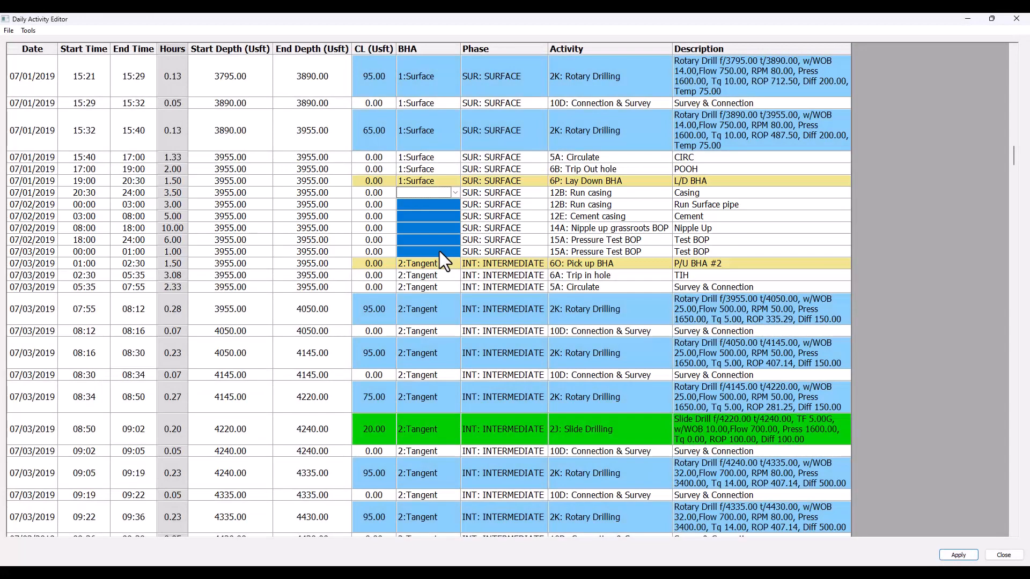
Step: Change the BHA of the 07/01/2019 rotary drilling activity starting at 10:51 to 1:Surface
scroll(439, 251, up, 10)
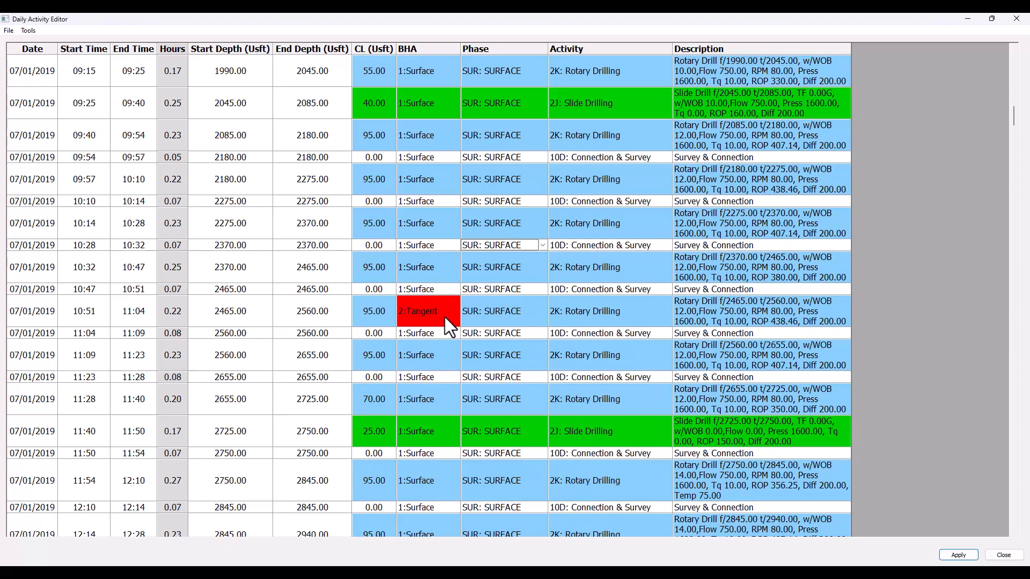
click(456, 310)
click(456, 312)
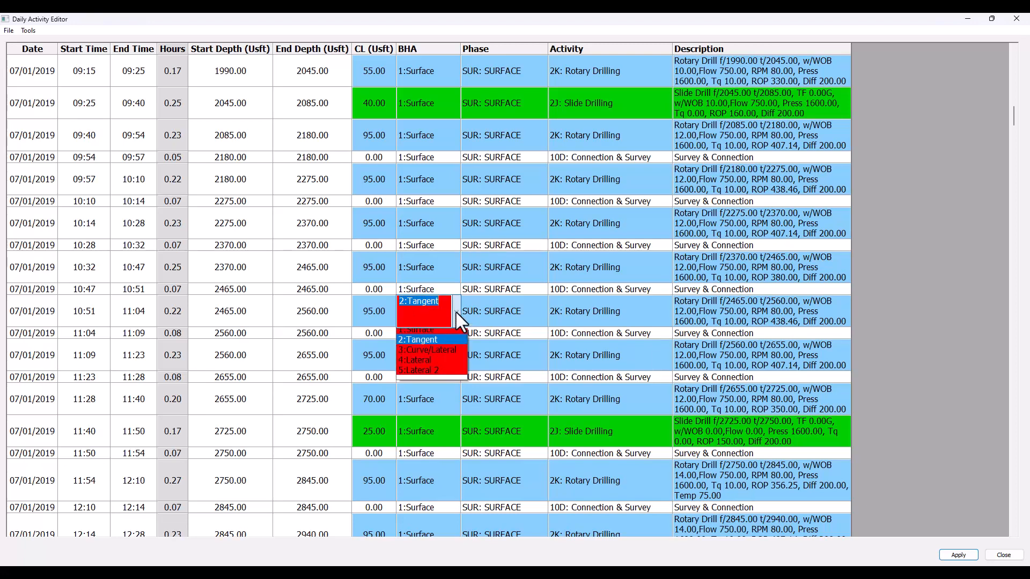
click(427, 333)
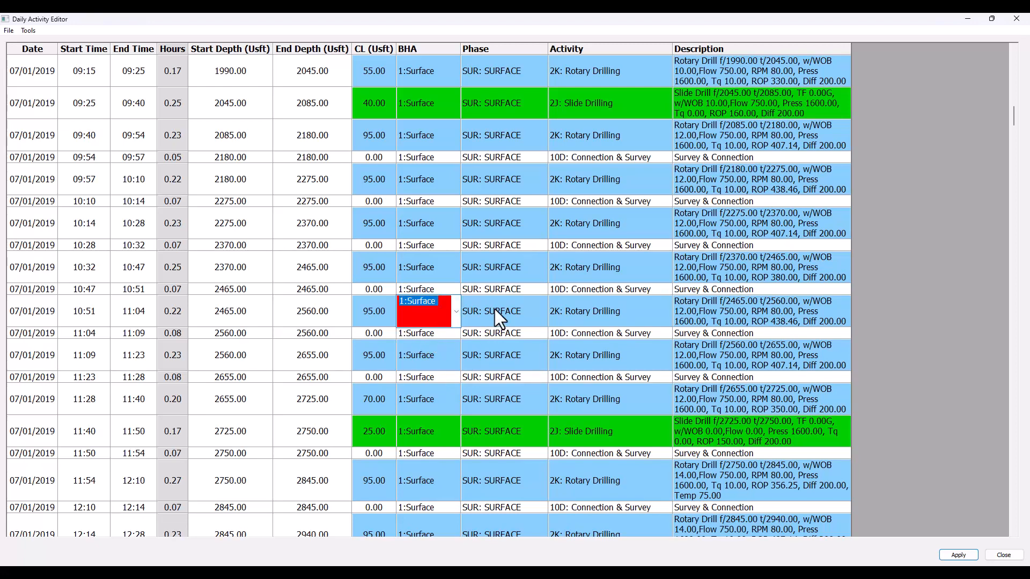
click(454, 311)
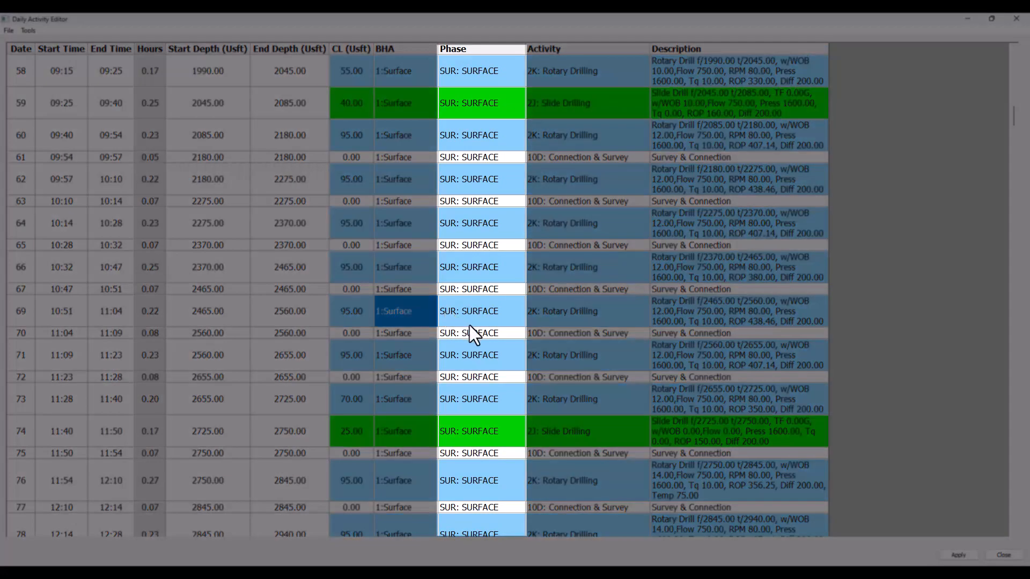
Step: Change the phase of the 09:53 Connection & Survey activity at 4525.00 Usft to INT: INTERMEDIATE
scroll(469, 325, down, 15)
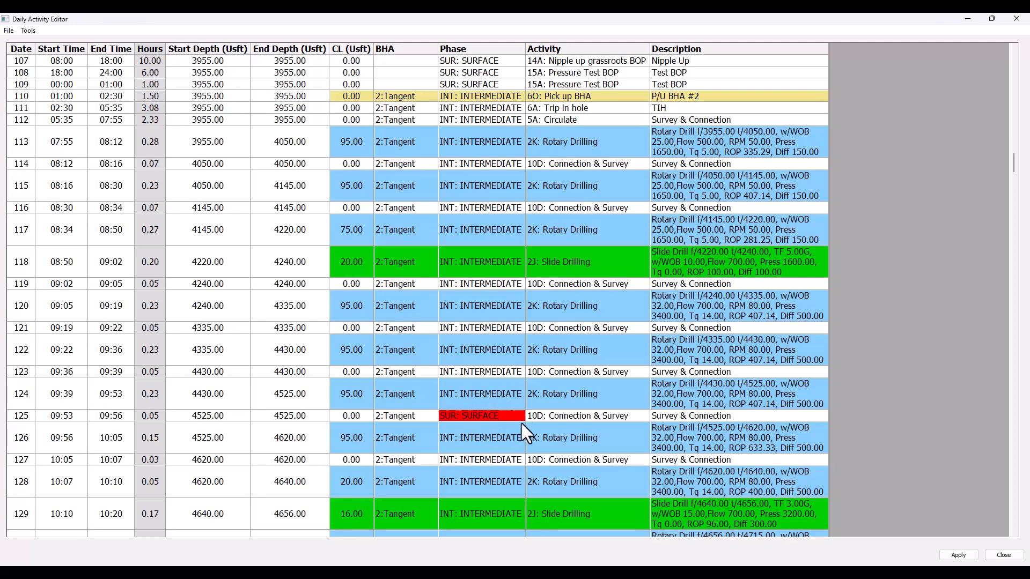
click(497, 418)
click(520, 415)
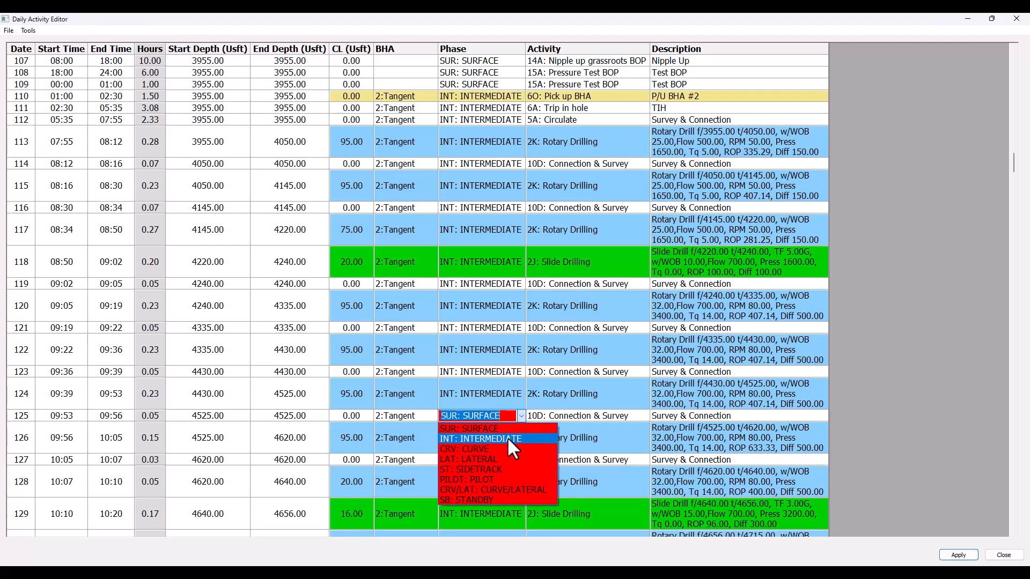
click(507, 436)
scroll(461, 396, down, 1)
click(410, 380)
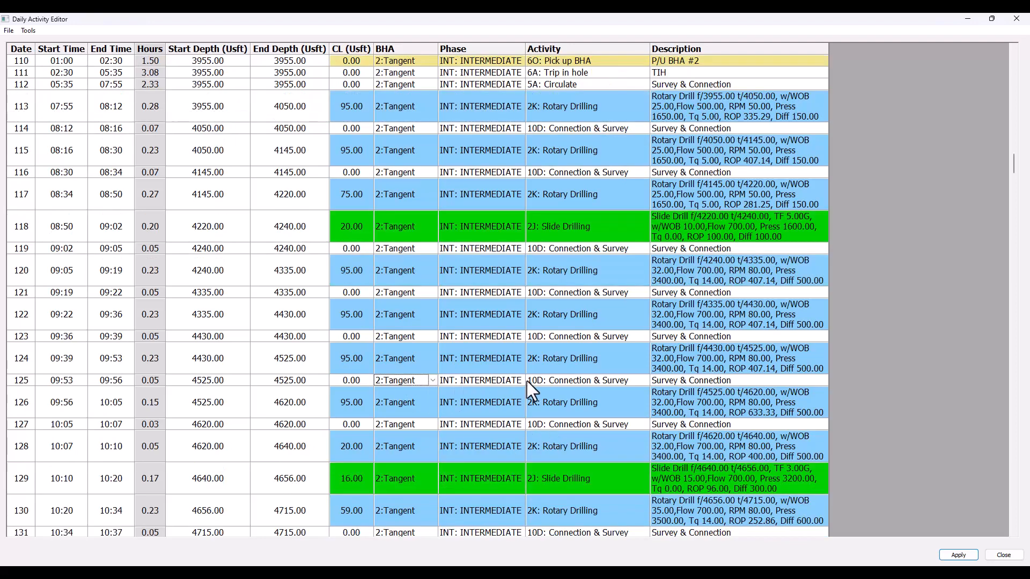
Step: Apply the activity corrections, accepting the data warning, and close the Daily Activity Editor with the data saved
scroll(504, 374, down, 9)
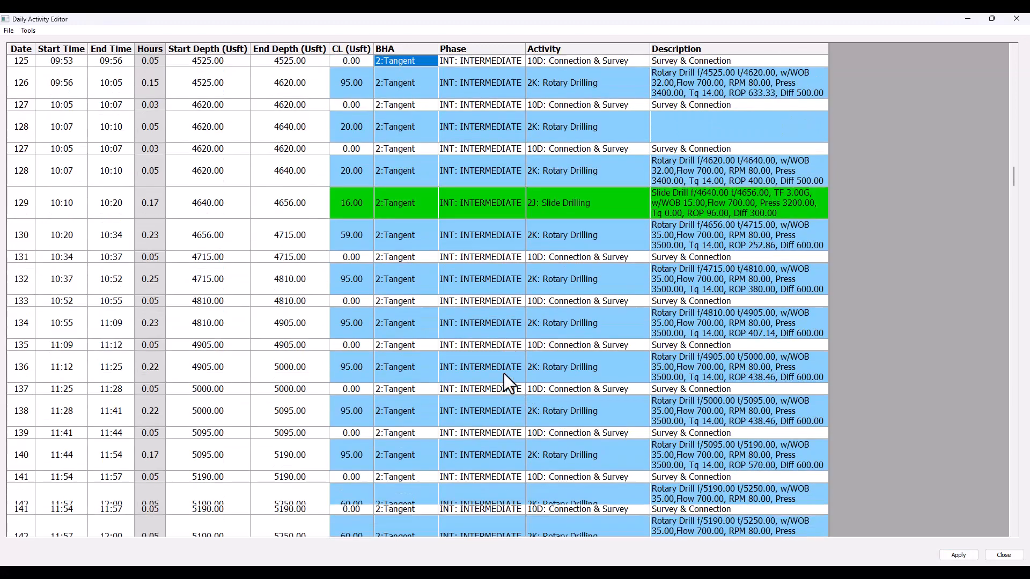
scroll(503, 374, down, 6)
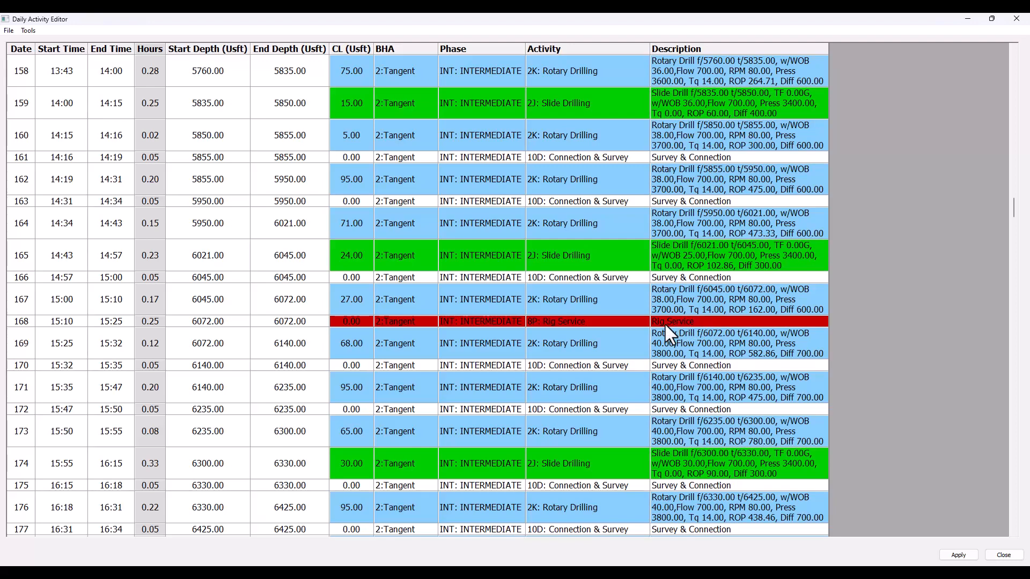
click(971, 556)
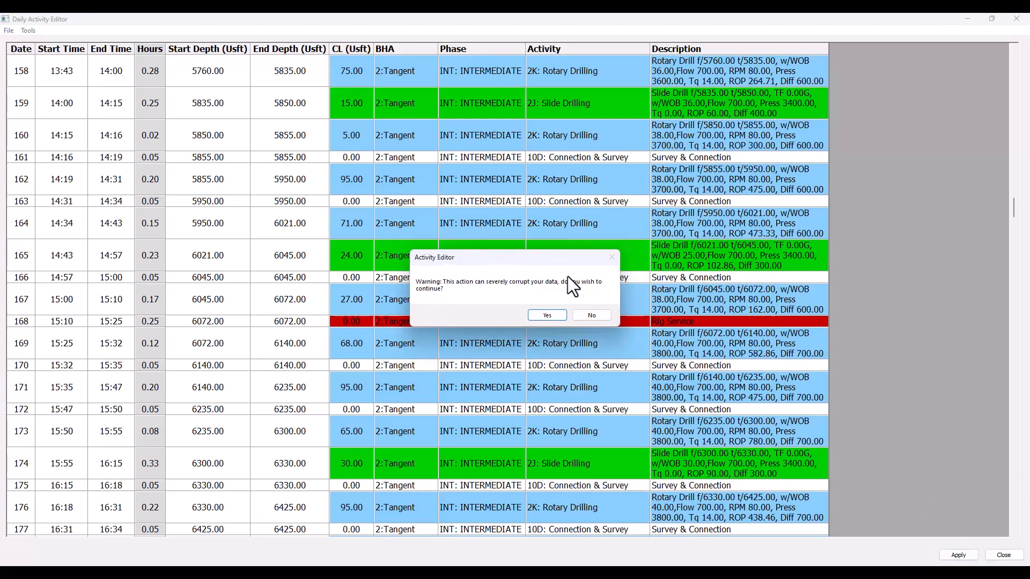
click(544, 320)
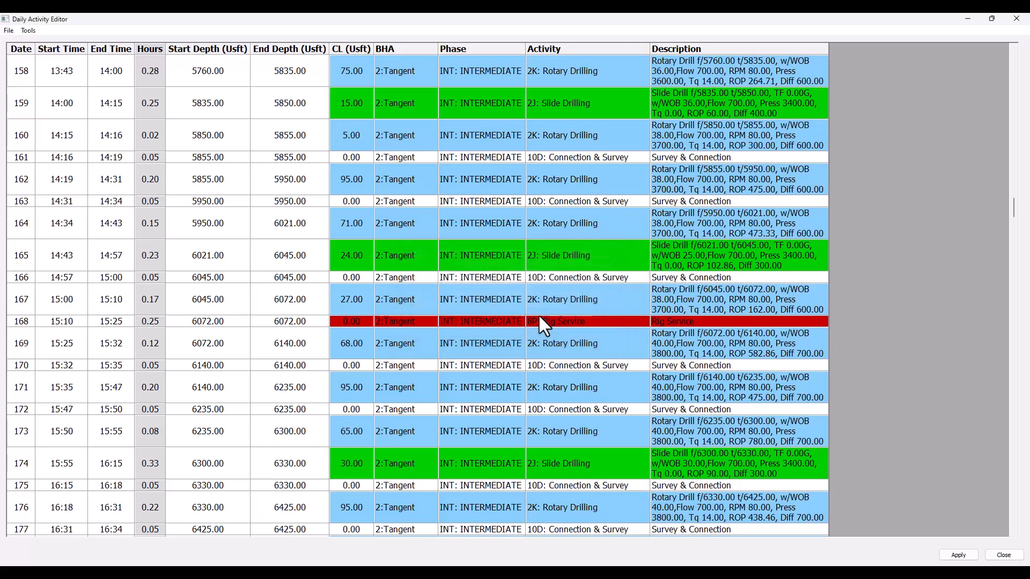
click(1012, 558)
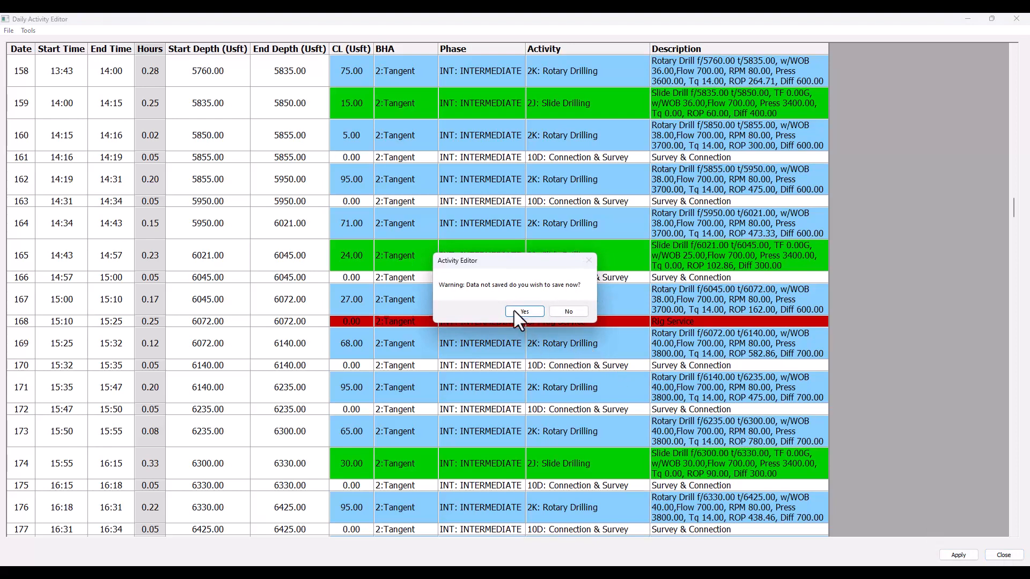
click(517, 311)
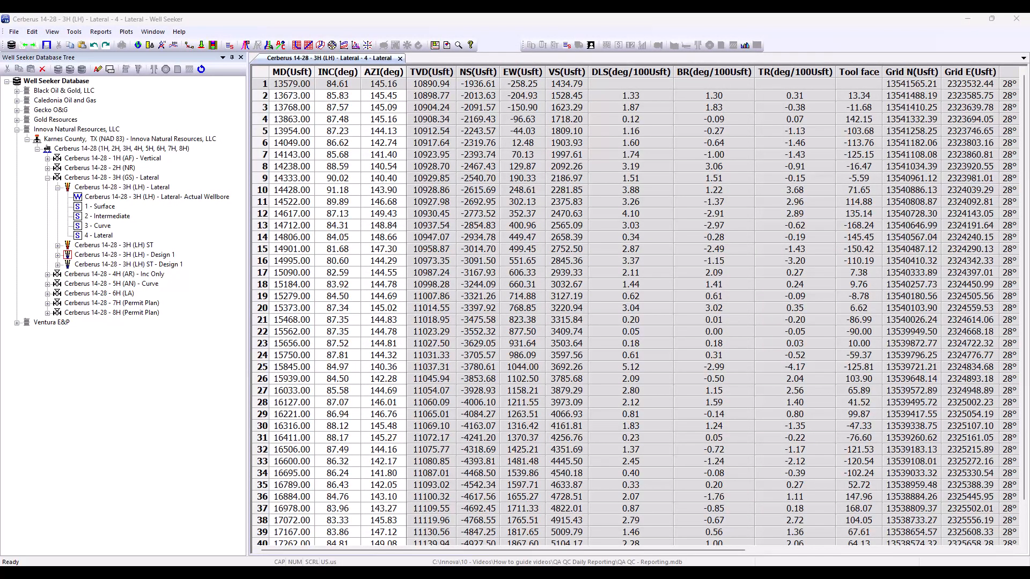
Step: Open daily reporting for the Cerberus 14-28 - 3H (LH) - Lateral wellbore and check activity against the slide sheet for all reports
right_click(144, 189)
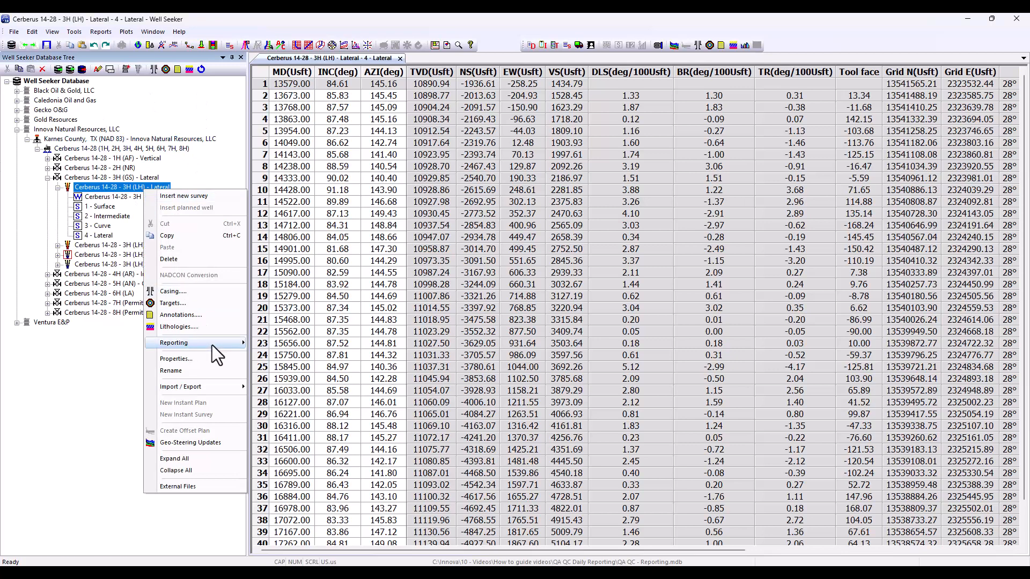
mouse_move(212, 345)
click(324, 146)
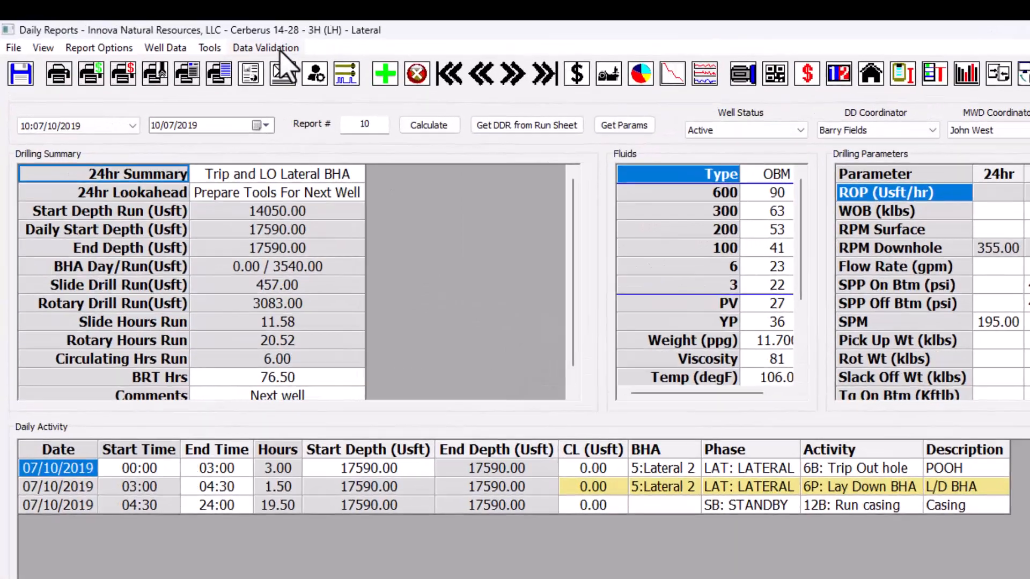
click(178, 32)
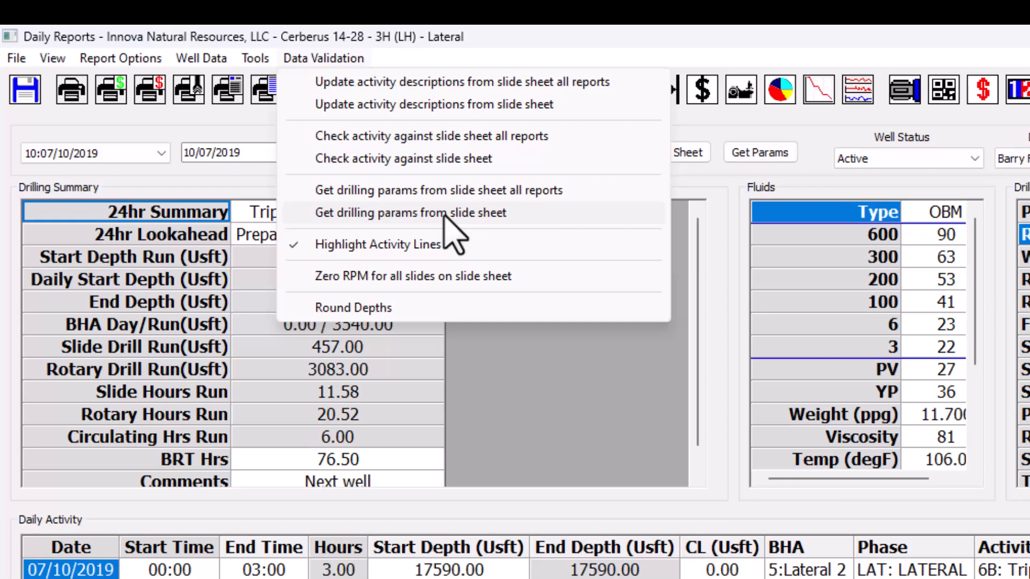
click(464, 136)
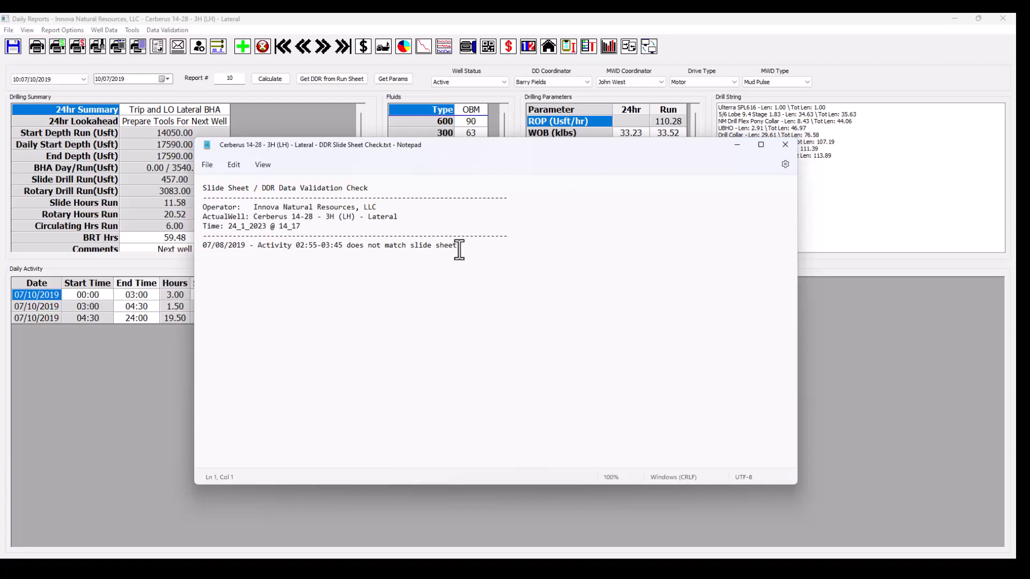
Step: Review the mismatched activity in the slide sheet check report, dismiss the check results and open the 07/08/2019 daily report
drag(459, 246, 204, 248)
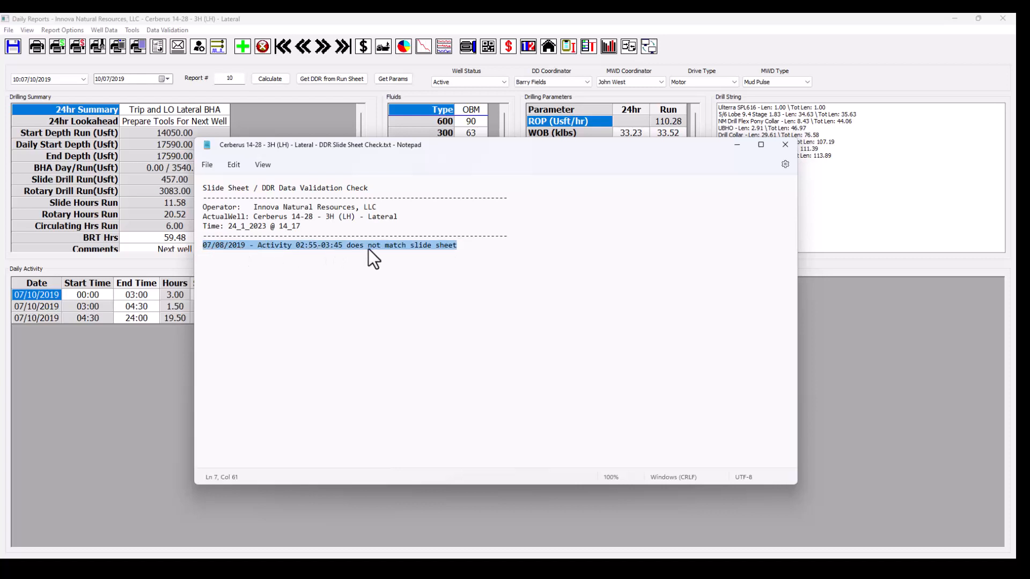
click(85, 81)
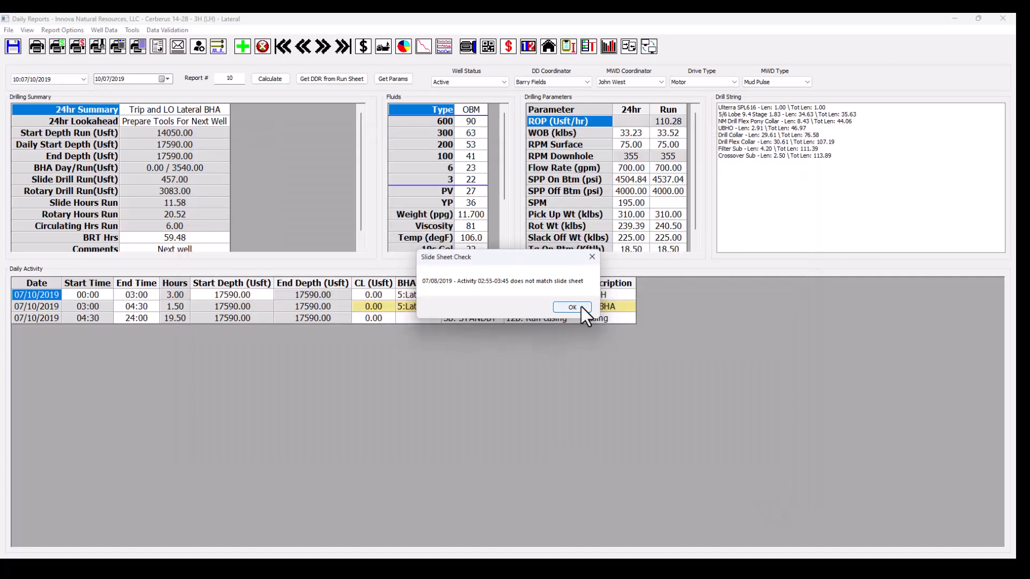
click(573, 307)
click(83, 79)
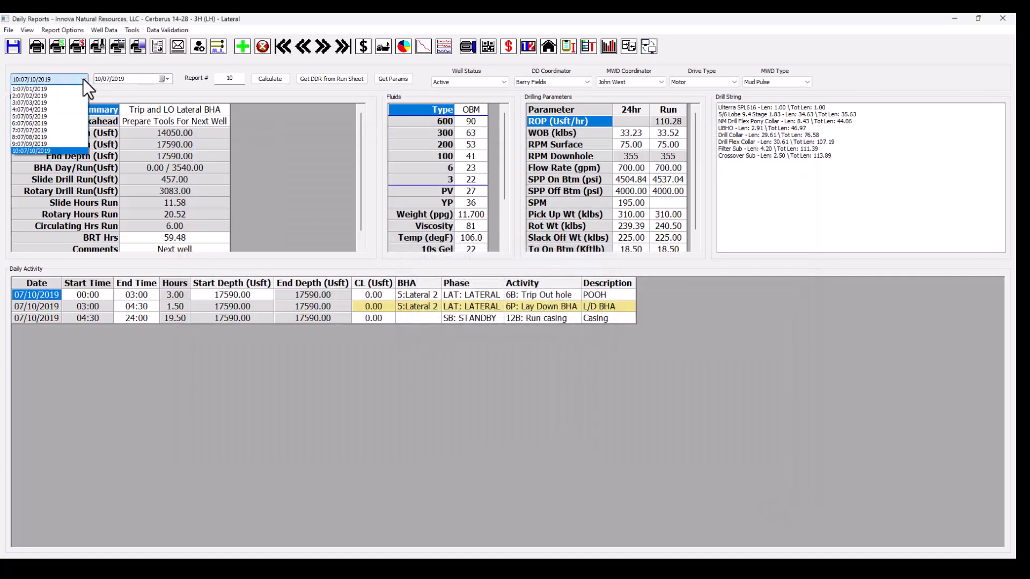
click(63, 137)
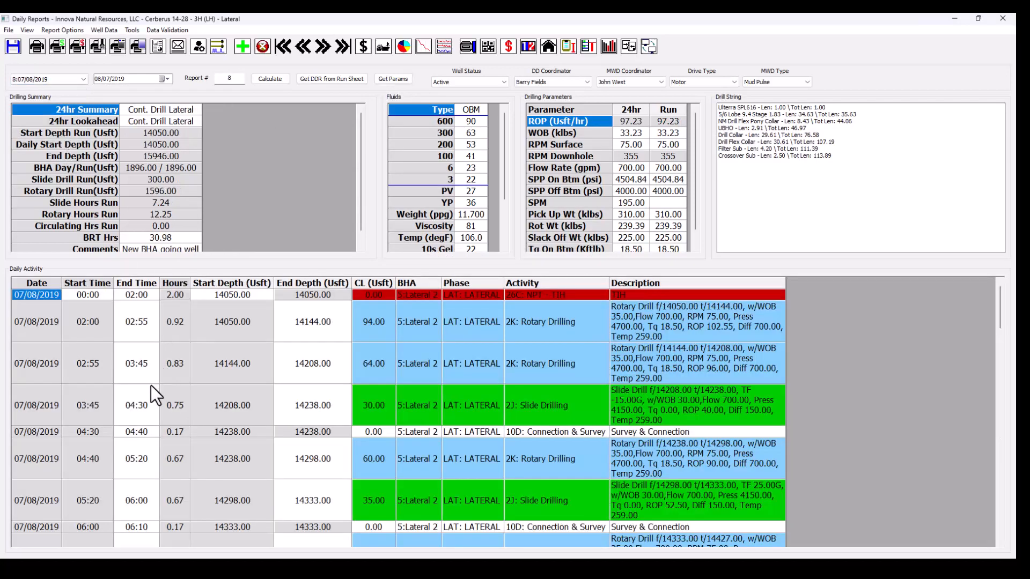
Step: Compare the 02:55-03:45 rotary drilling activity with the 5: Lateral 2 slide sheet, and close the slide sheet
click(44, 365)
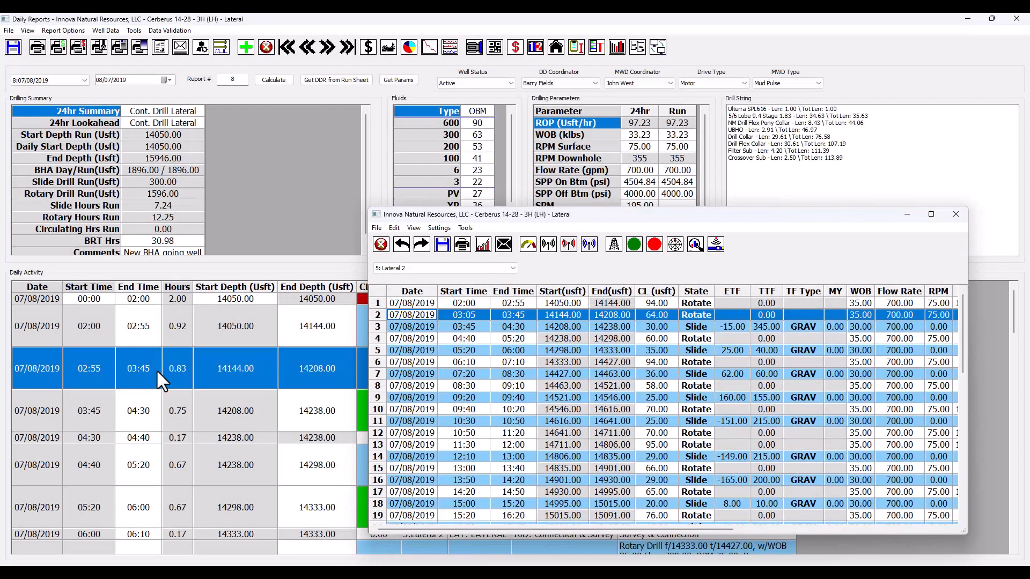
drag(587, 217, 587, 404)
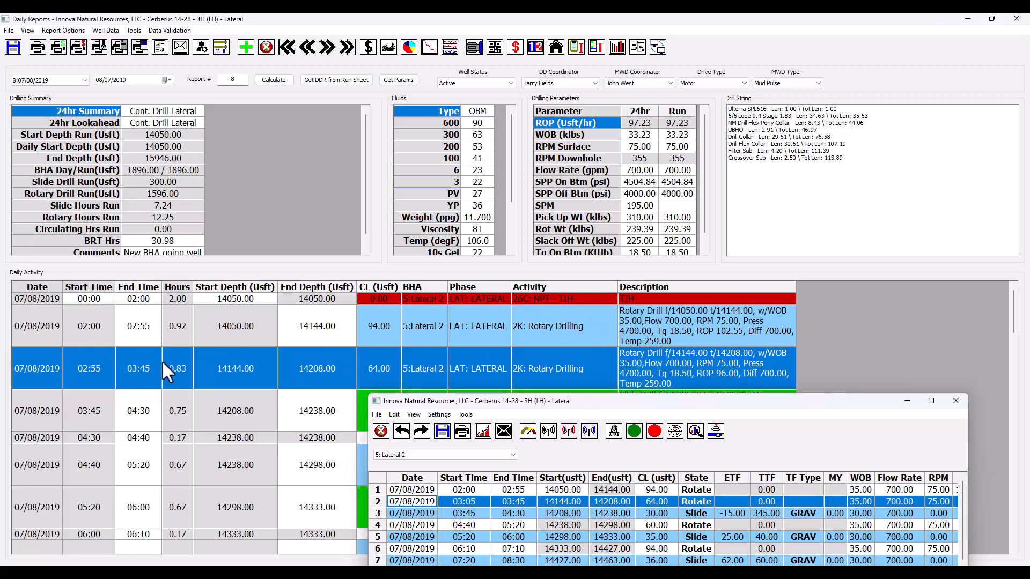
drag(622, 406, 594, 216)
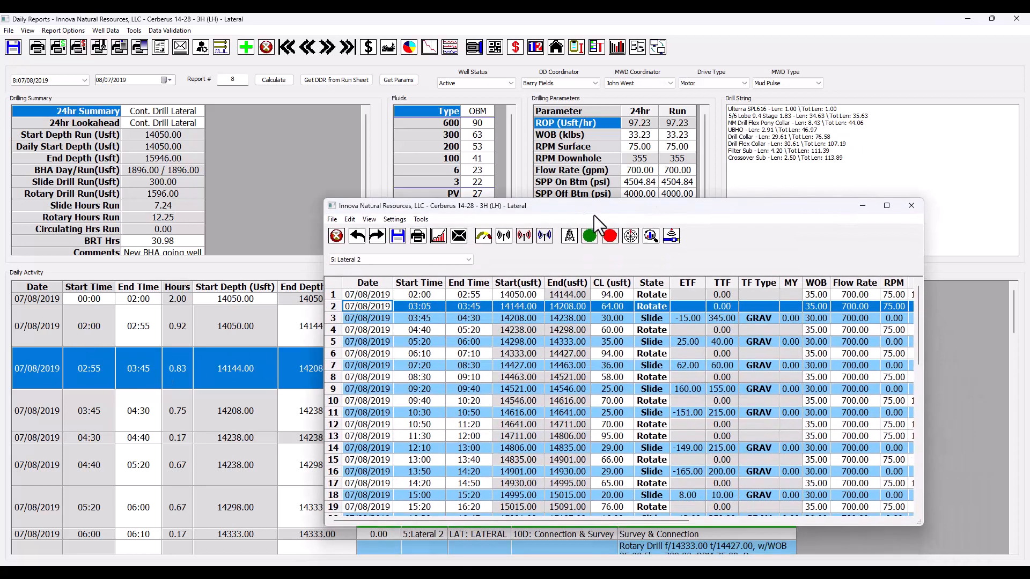
click(906, 209)
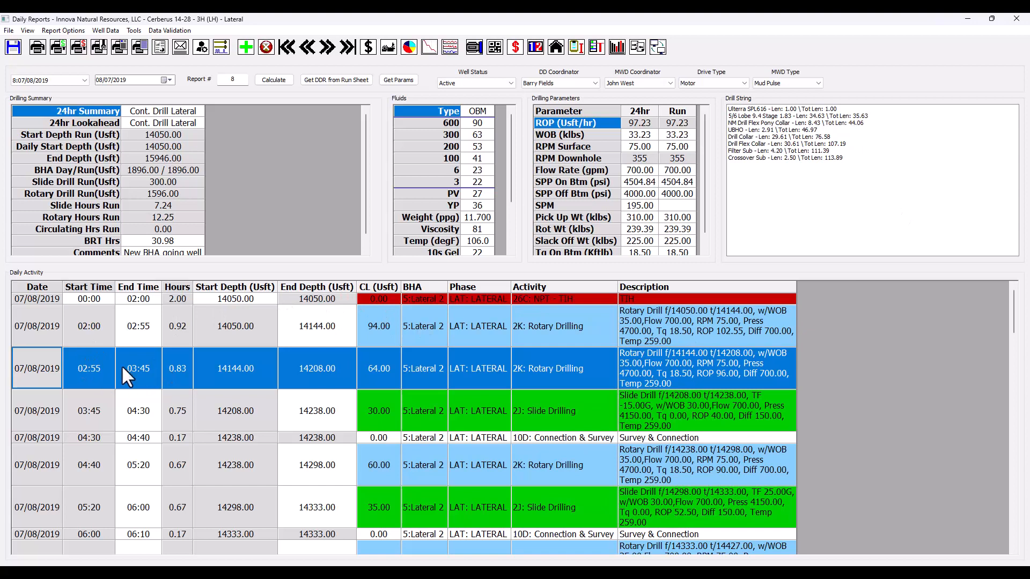
Step: Insert a row above the 02:55-03:45 rotary drilling activity and set its activity to 10D: Connection & Survey
click(43, 368)
right_click(41, 368)
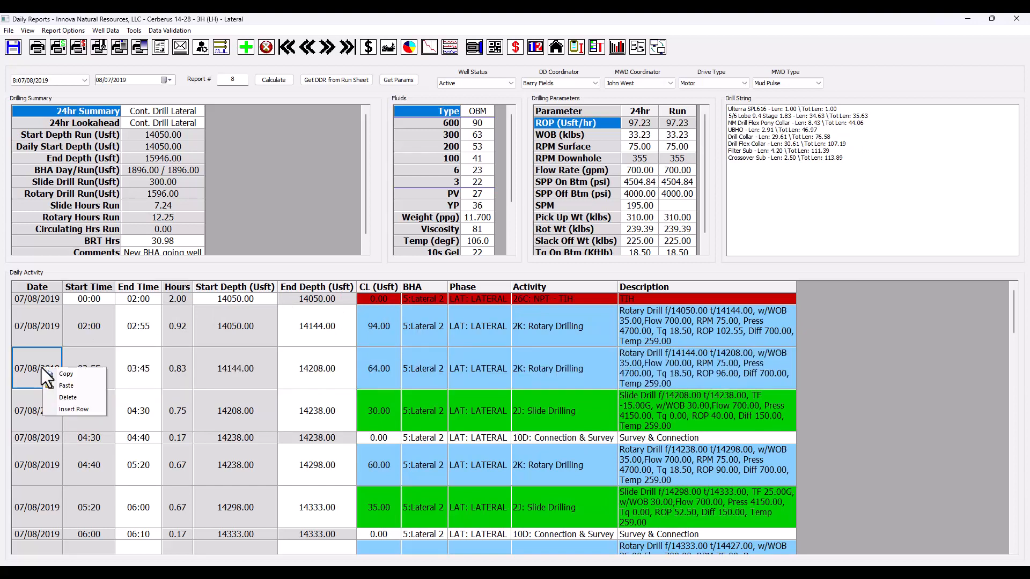
click(82, 410)
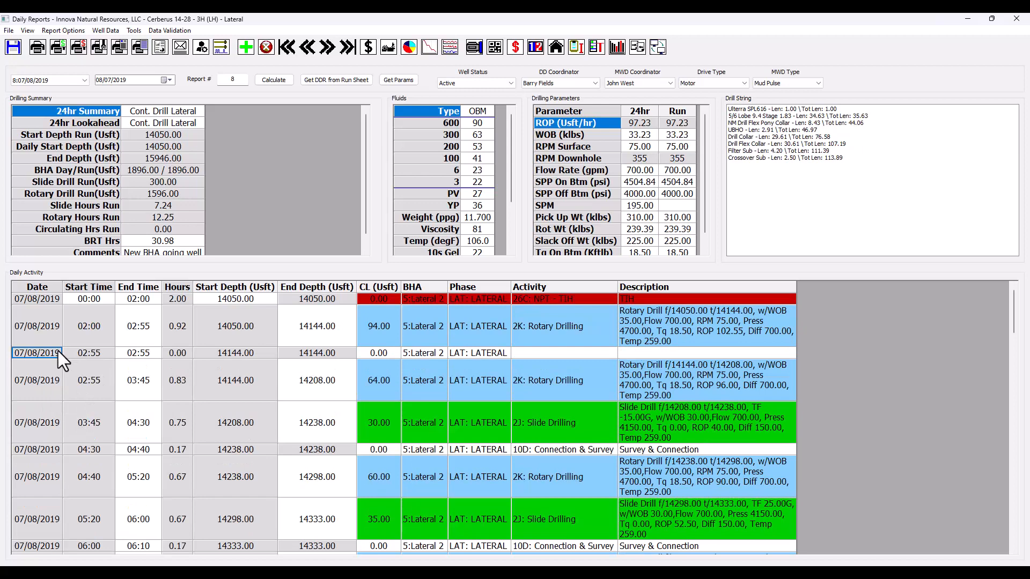
click(613, 352)
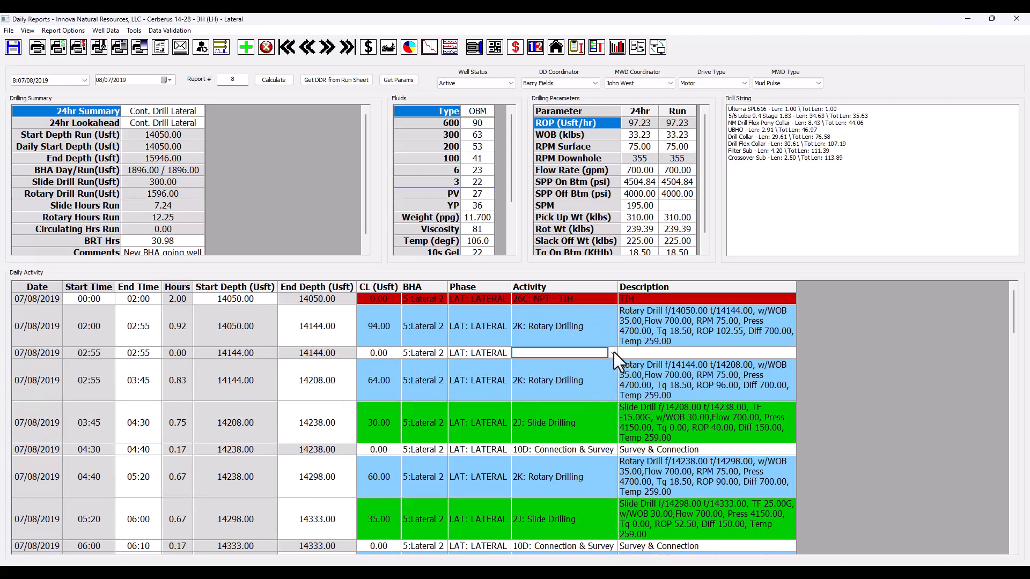
click(614, 352)
scroll(630, 317, down, 2)
scroll(630, 310, down, 7)
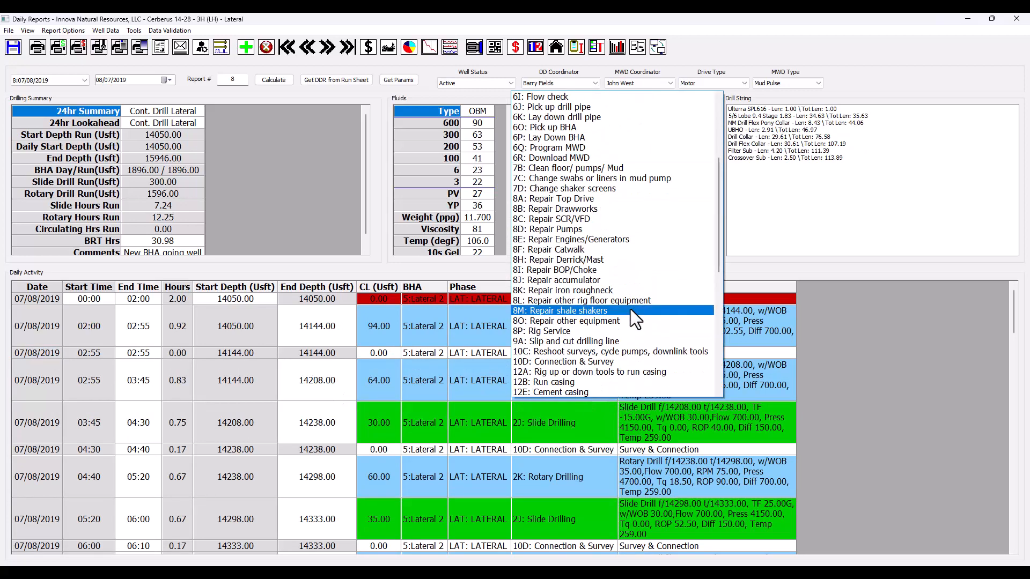
click(579, 241)
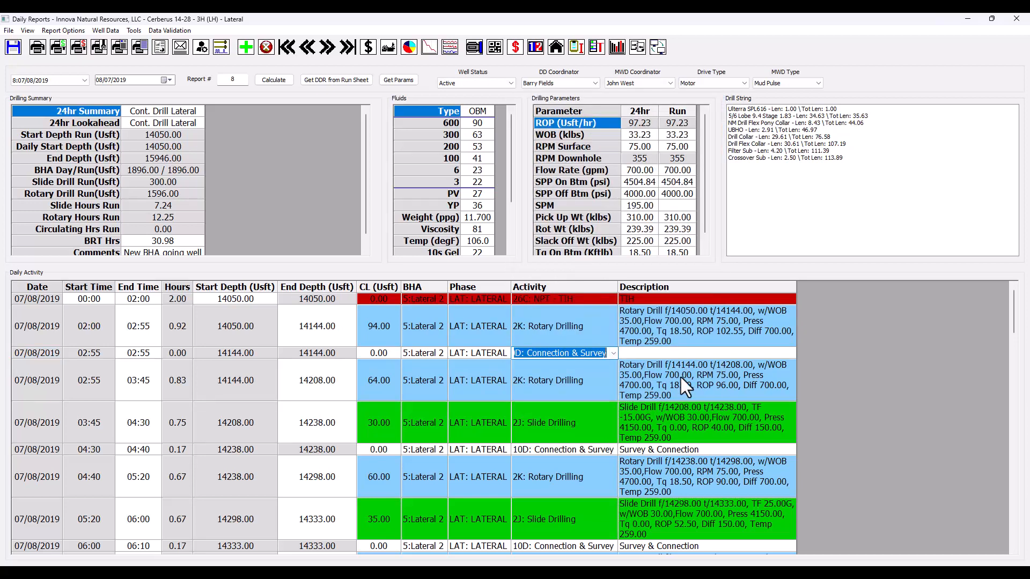
Step: Copy the description Survey & Connection from the 04:30 activity into the inserted 02:55 activity
click(674, 445)
click(681, 446)
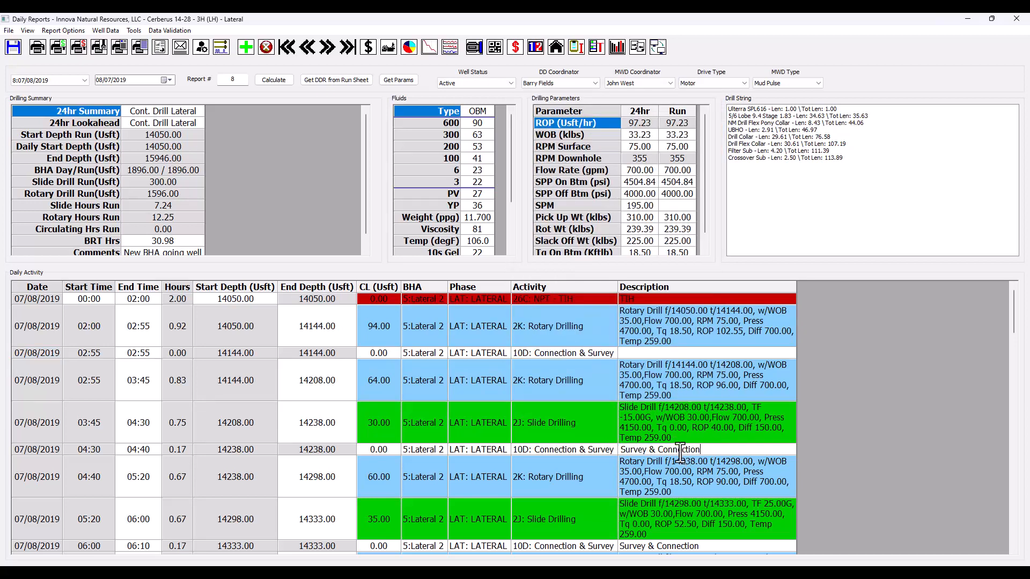
key(ctrl+c)
click(649, 353)
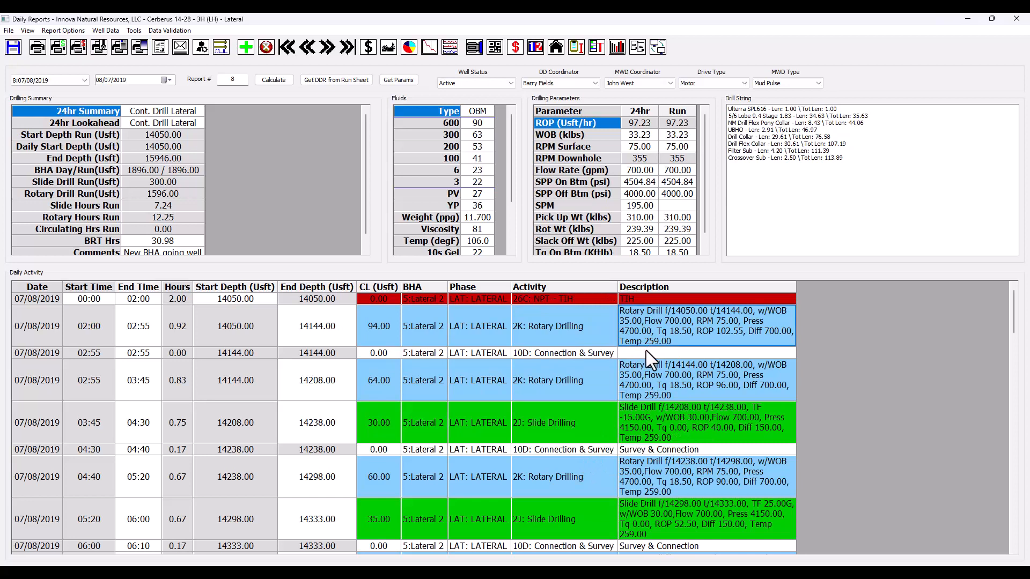
key(ctrl+v)
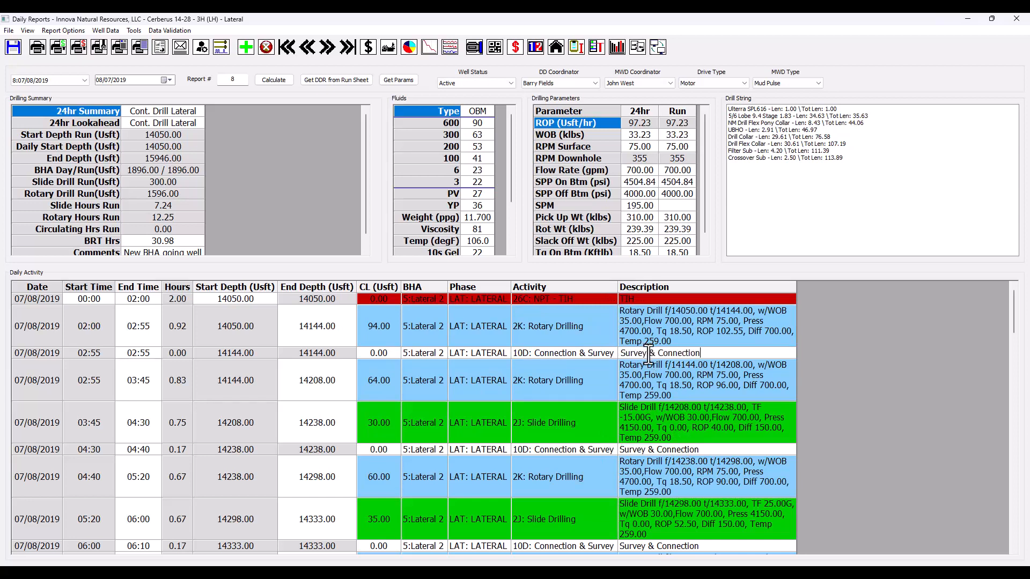
Step: Set the end time of the inserted Connection & Survey activity to 03:05
click(140, 355)
drag(148, 354, 133, 354)
text(3:05)
key(Return)
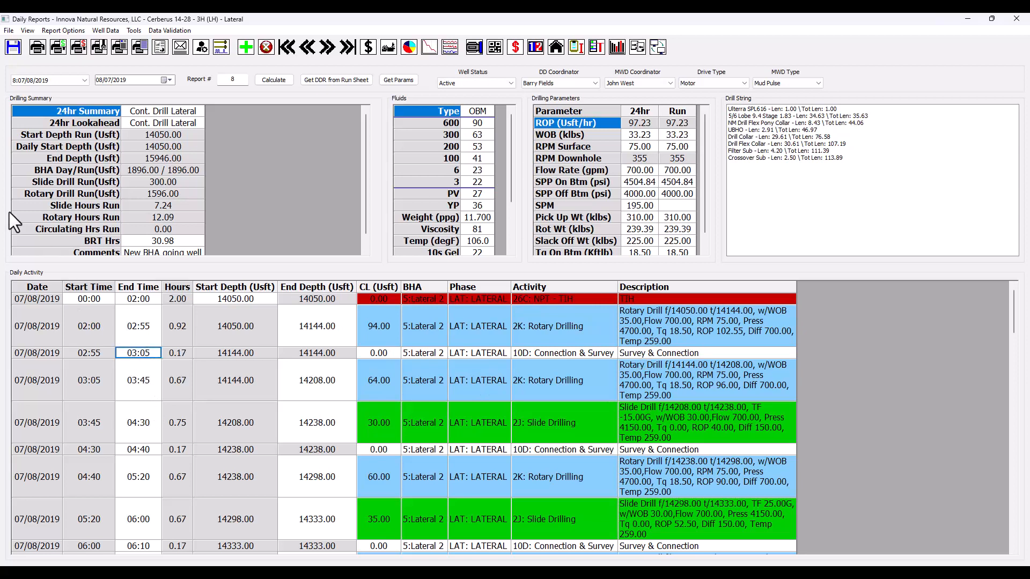
Step: Check the 07/08/2019 report's activity against the slide sheet and dismiss the check message
click(185, 31)
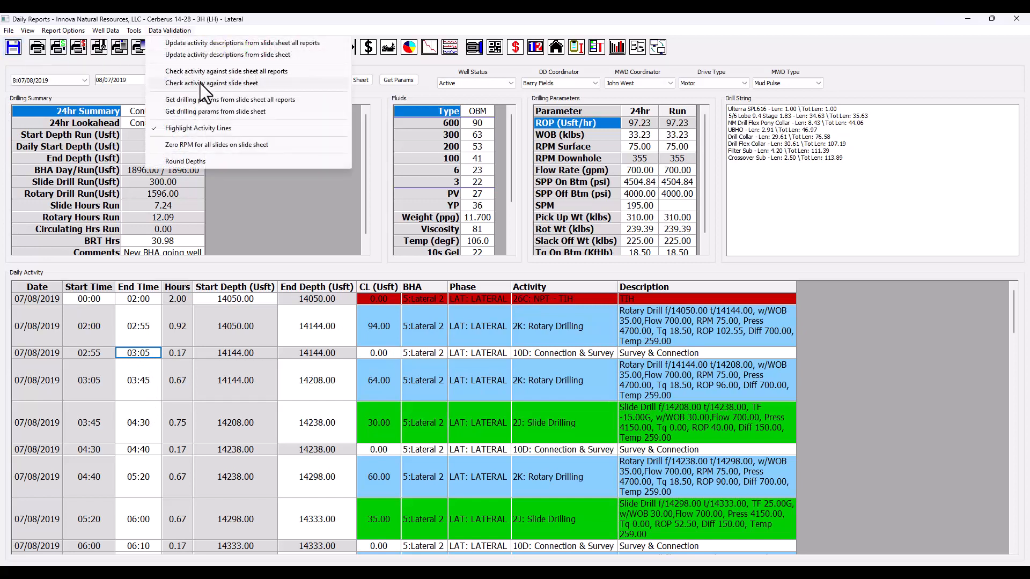
click(201, 84)
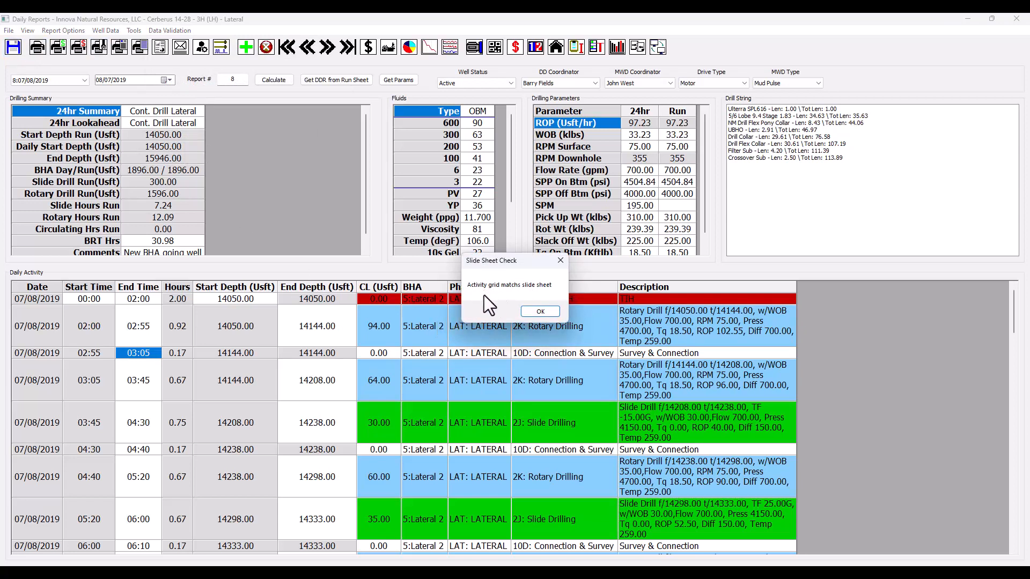
click(540, 312)
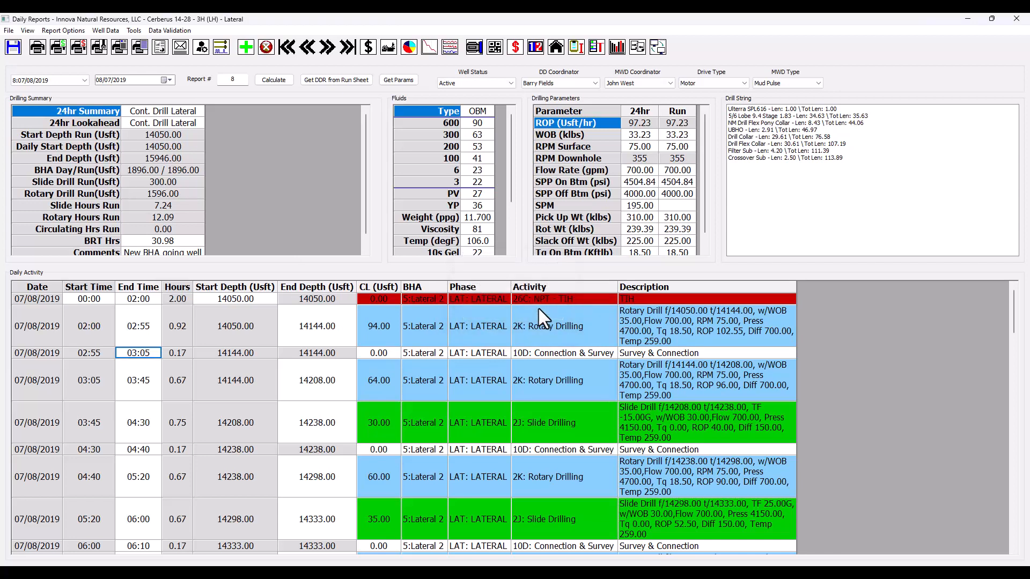
click(30, 354)
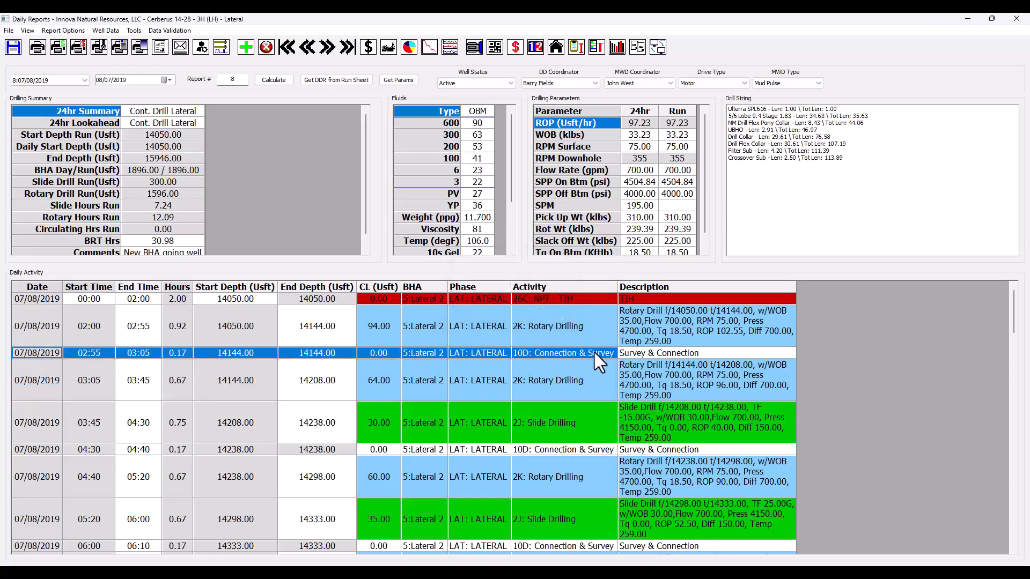
right_click(642, 350)
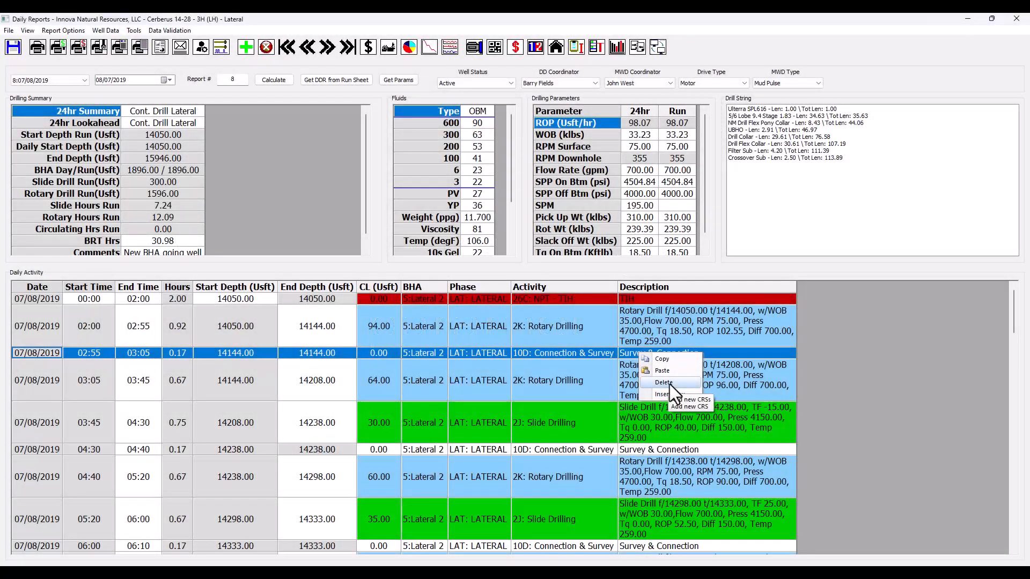
click(852, 348)
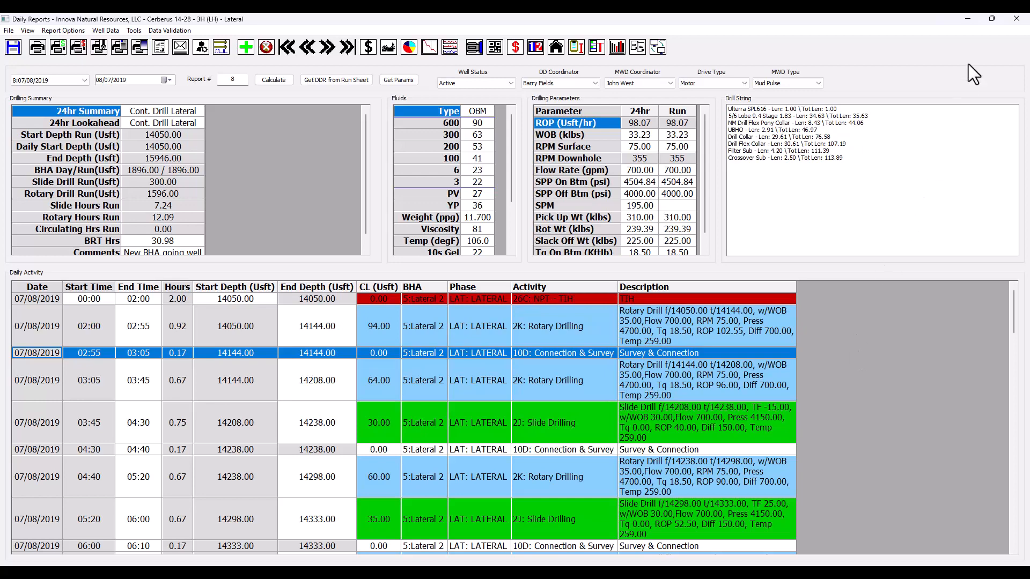
Step: Switch to Well Seeker, open the slide sheet for the 4 - Lateral survey, examine the slides' RPM values and minimize it
click(967, 21)
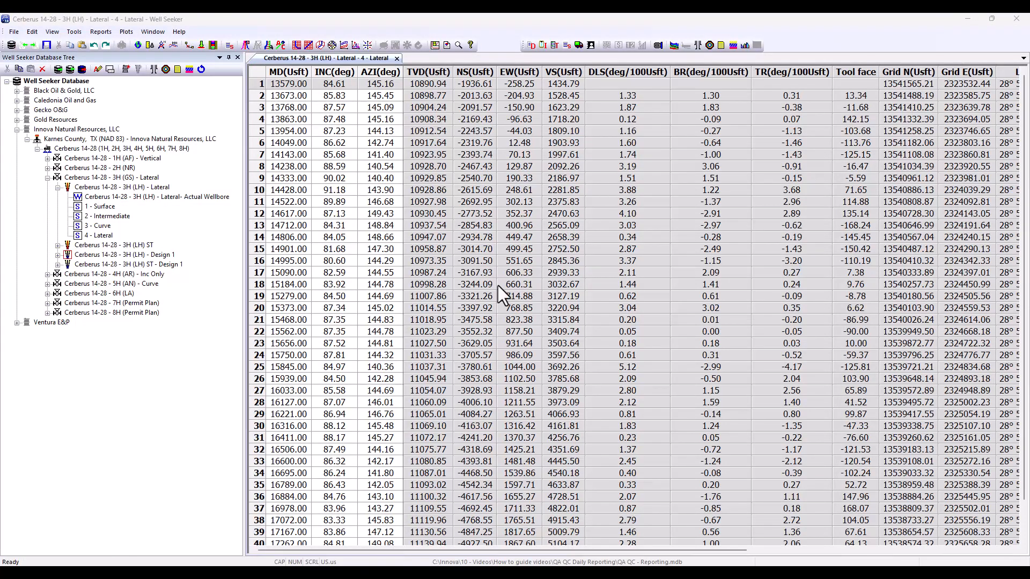
right_click(99, 236)
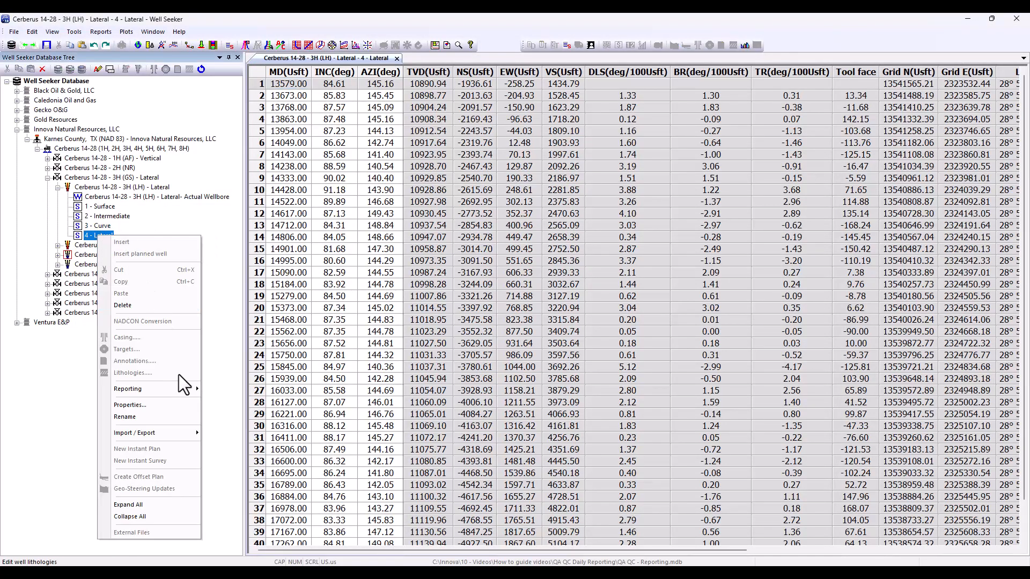
mouse_move(178, 388)
click(250, 260)
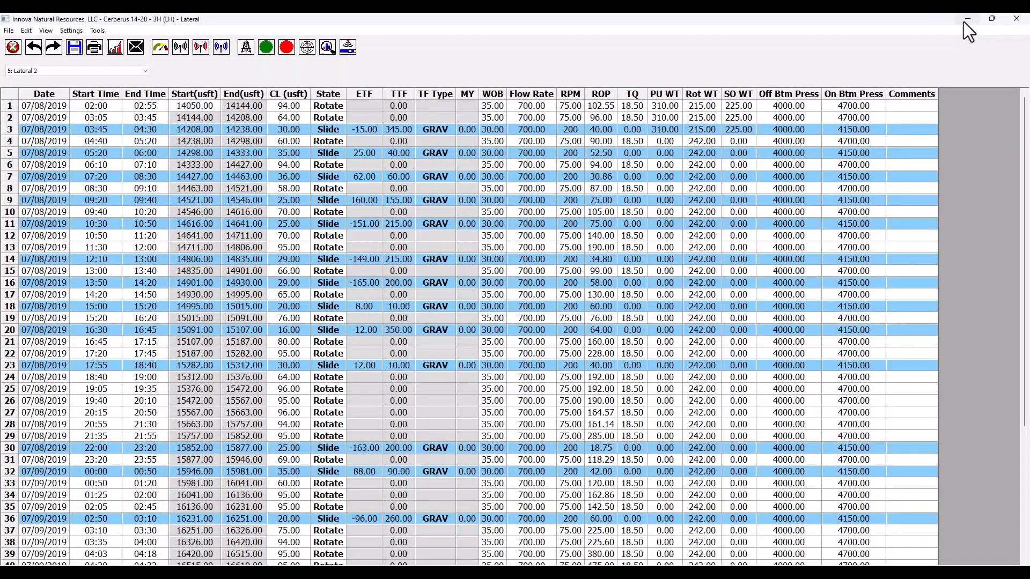
click(963, 22)
click(966, 22)
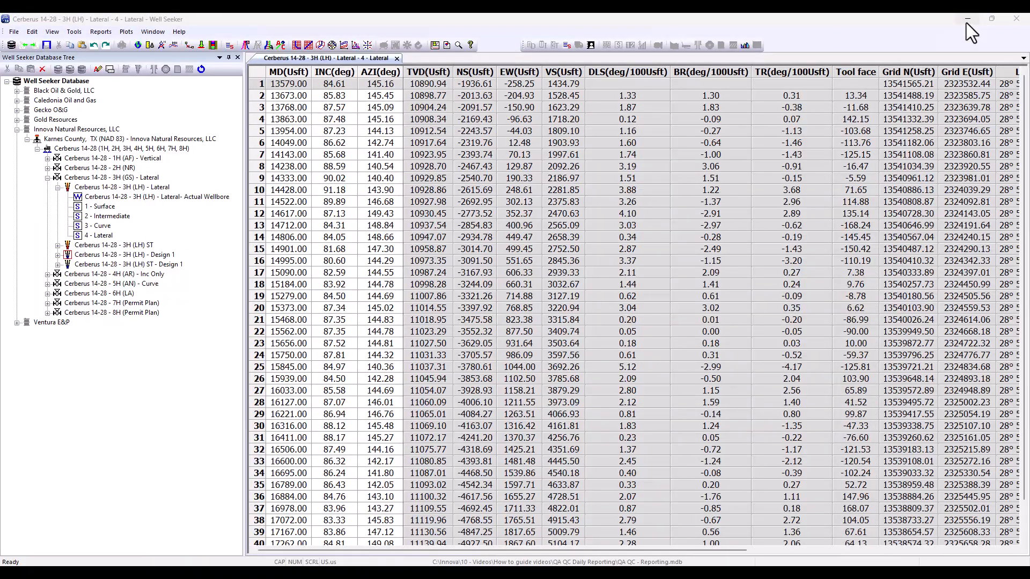
click(77, 30)
click(85, 43)
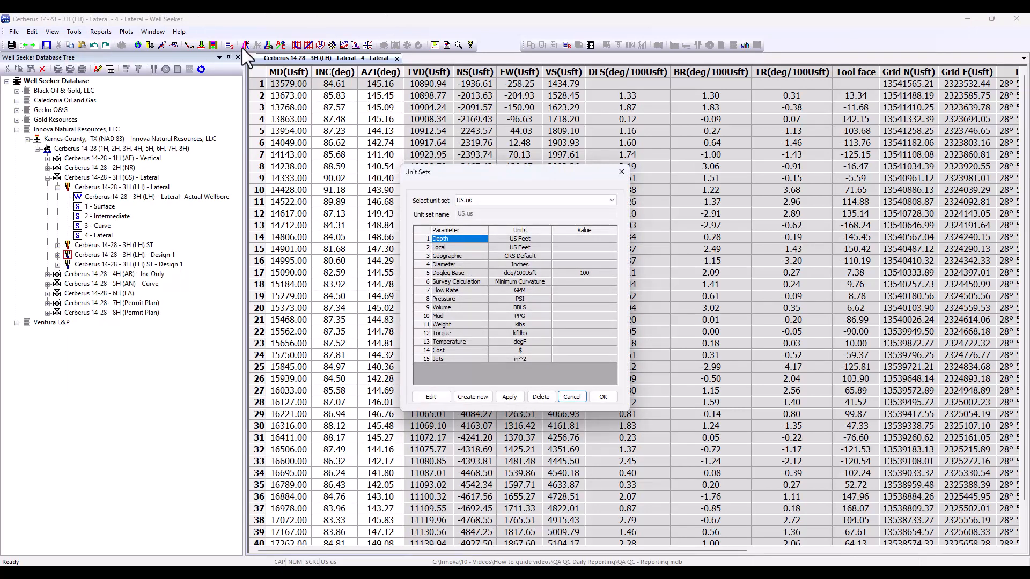
click(623, 172)
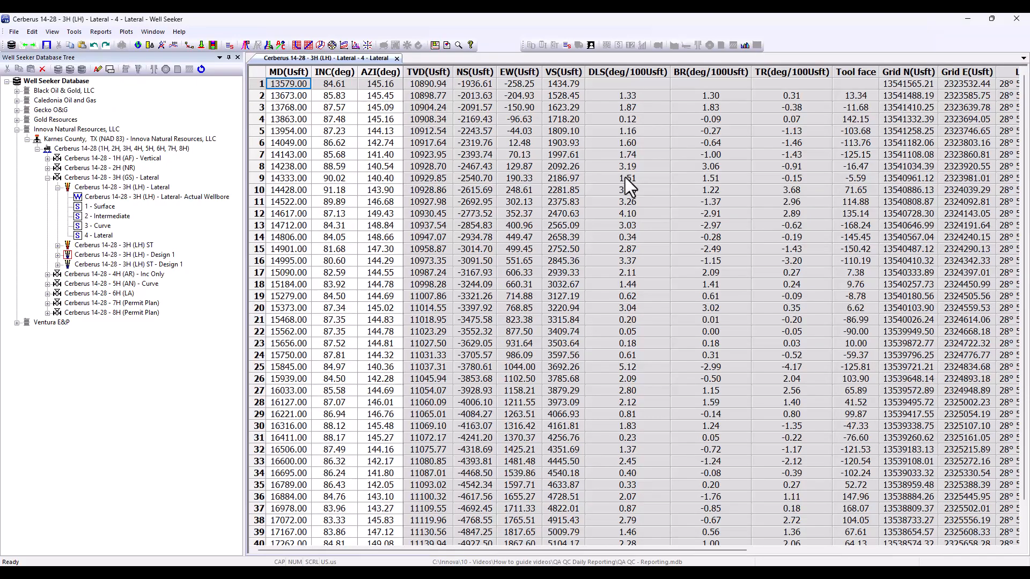
Step: Close the slide sheet, return to Daily Reports and zero the RPM for all slides on the slide sheet, accepting the warning
mouse_move(381, 572)
click(468, 530)
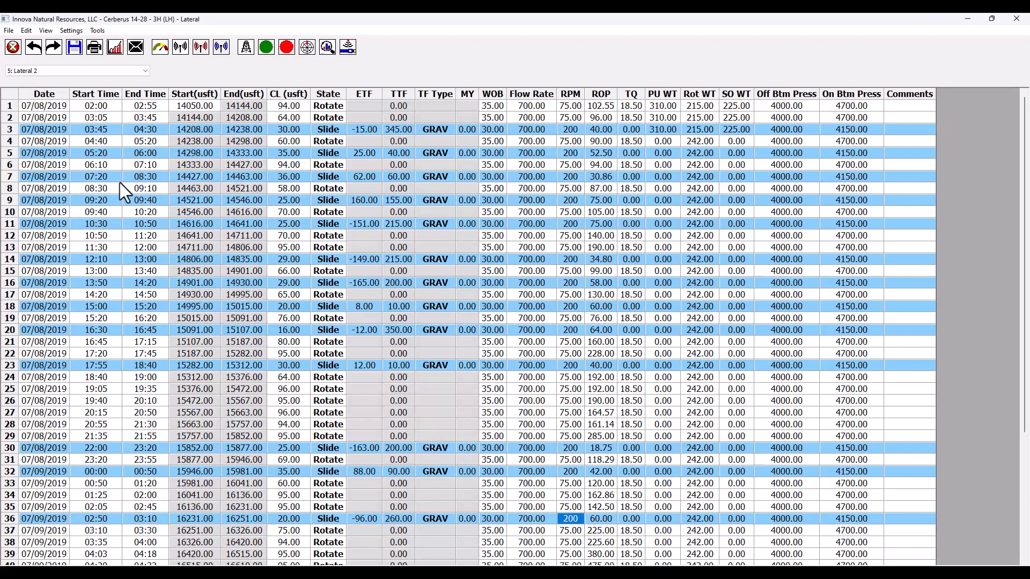
click(1016, 18)
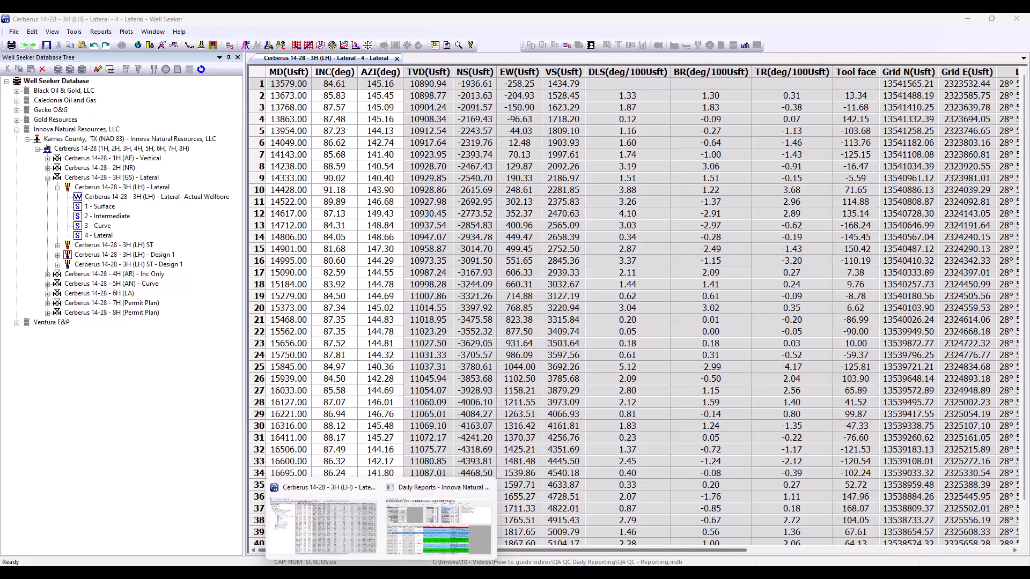
click(423, 532)
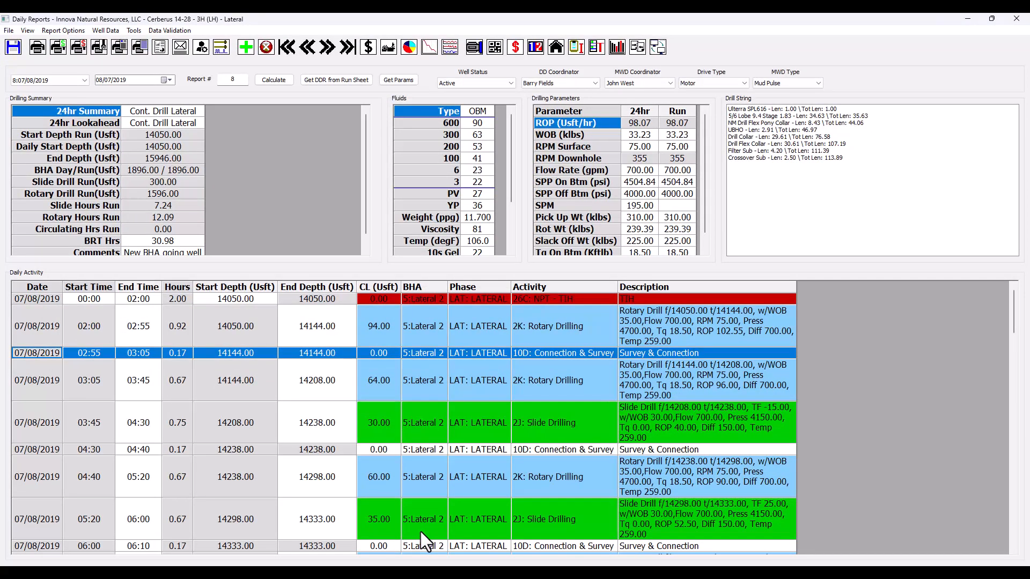
click(171, 30)
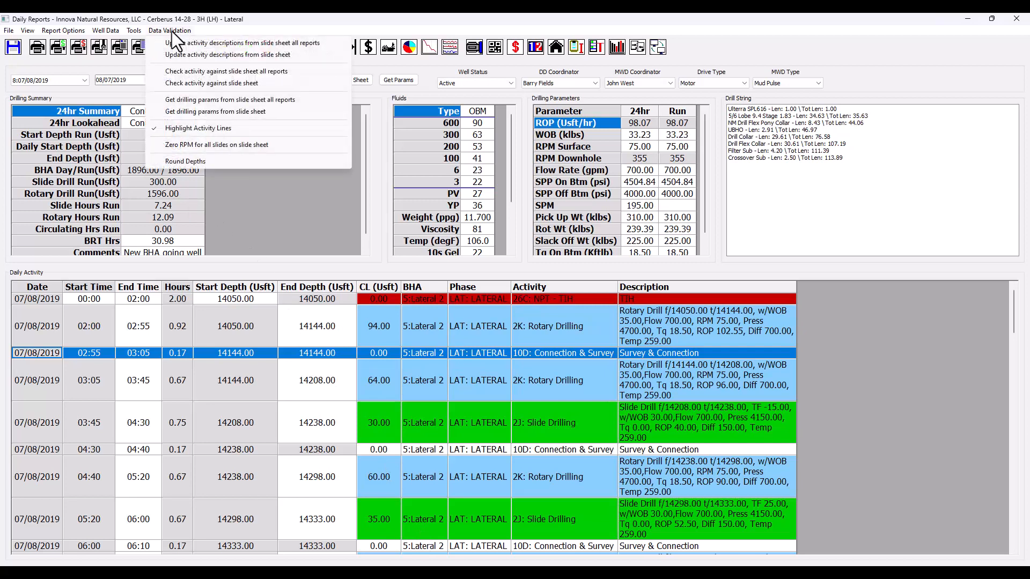
click(187, 148)
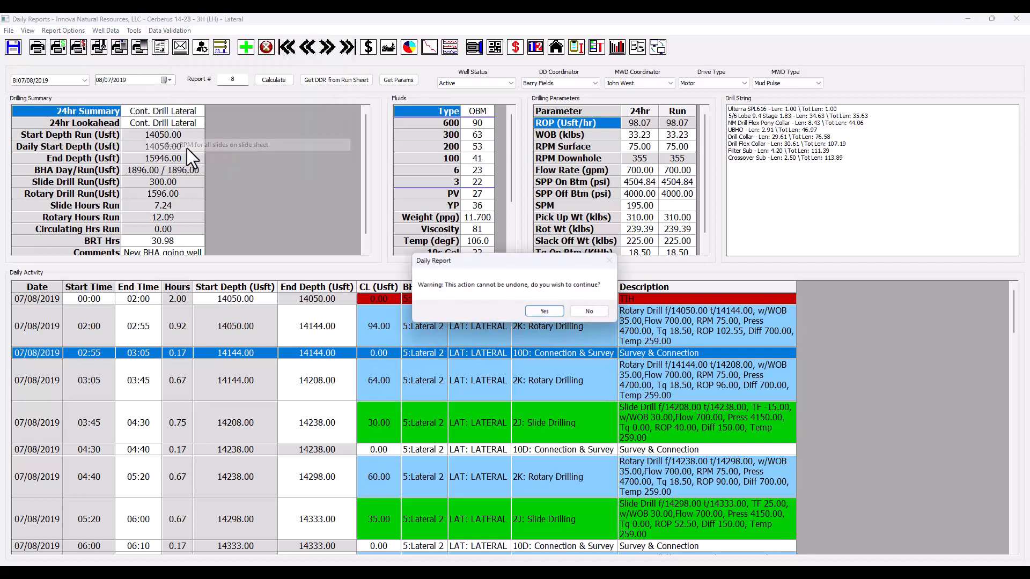
click(544, 312)
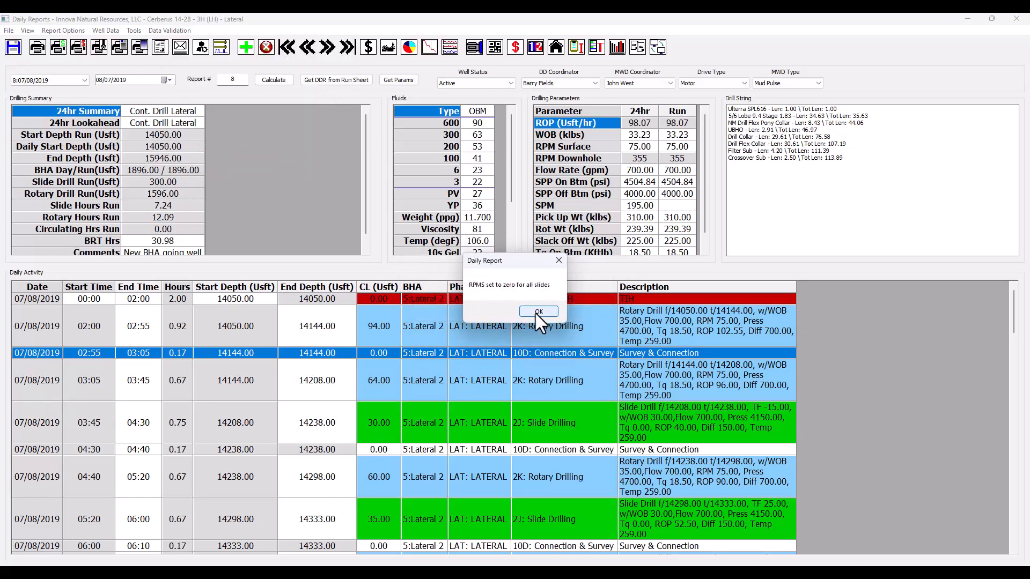
Step: Dismiss the RPM message, switch to Well Seeker and open the slide sheet for the 4 - Lateral survey to examine the slides' RPM values
click(535, 312)
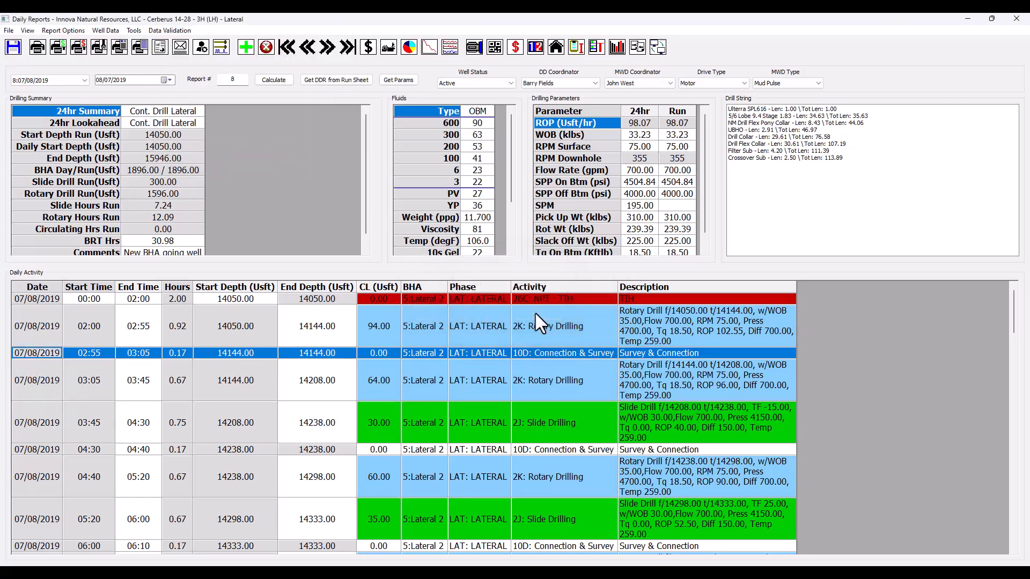
click(967, 19)
right_click(89, 235)
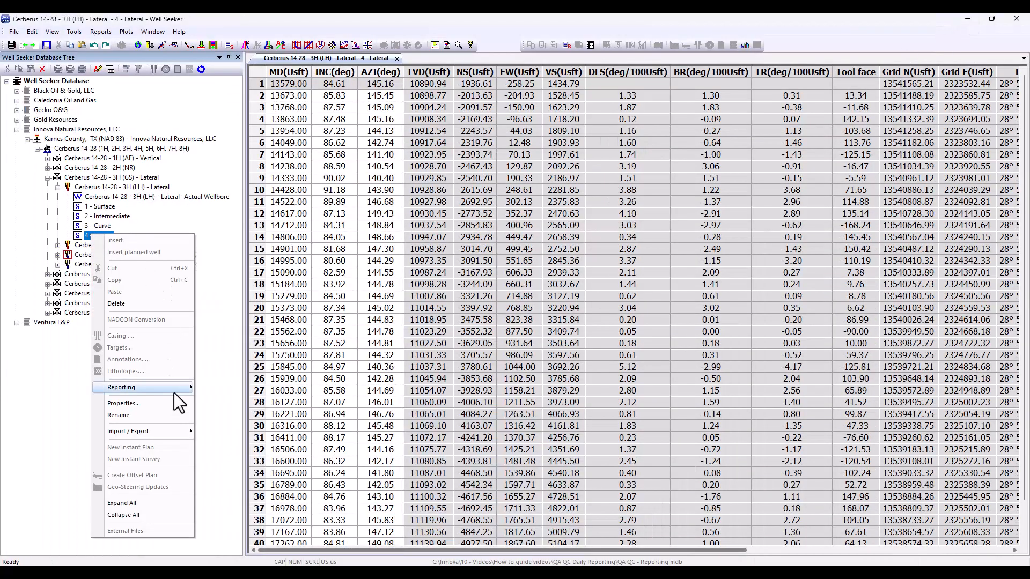
mouse_move(174, 388)
click(240, 261)
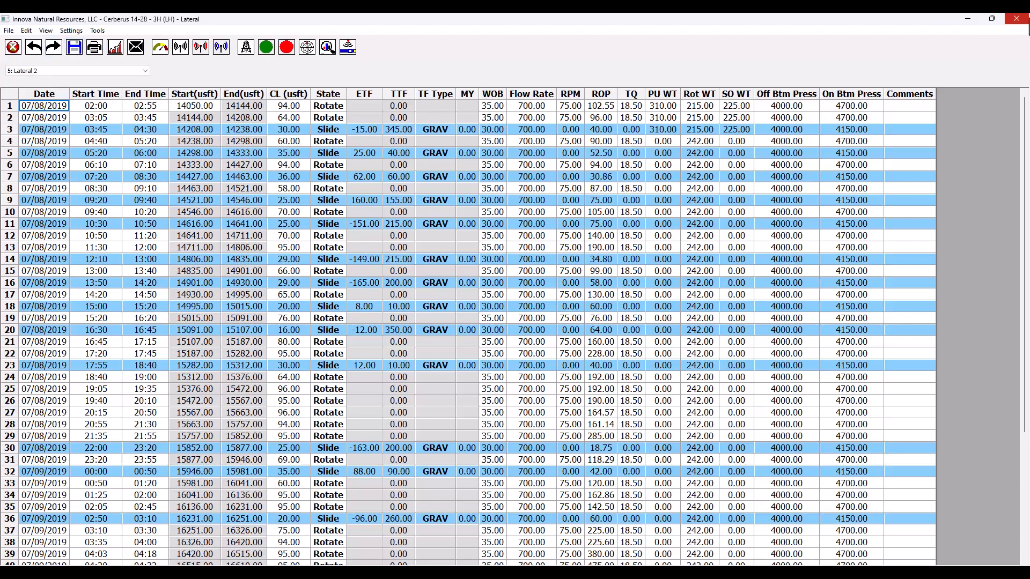
Step: Close the slide sheet, return to Daily Reports and update the 07/08/2019 report's activity descriptions from the slide sheet
click(1017, 18)
mouse_move(381, 569)
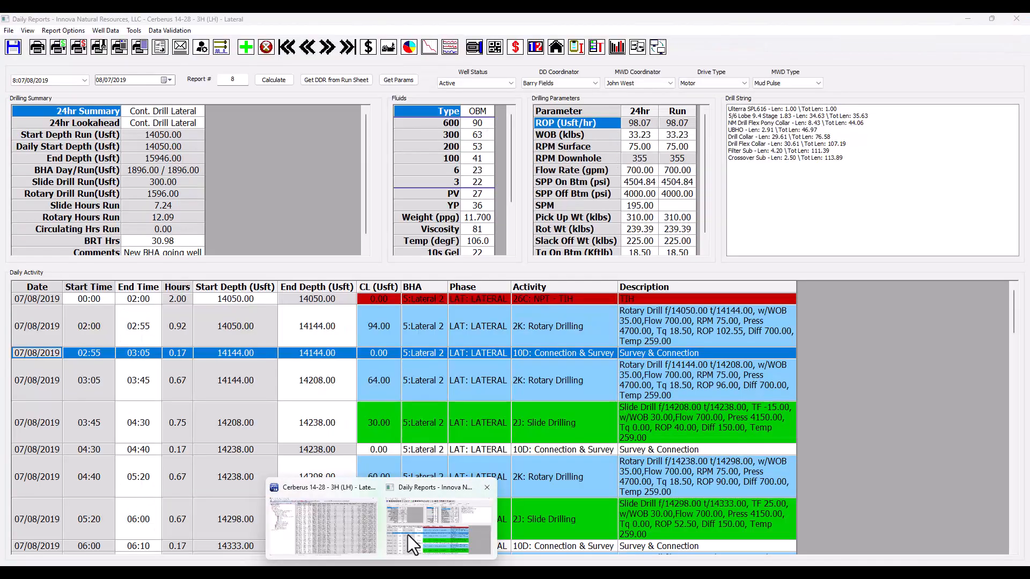
click(407, 536)
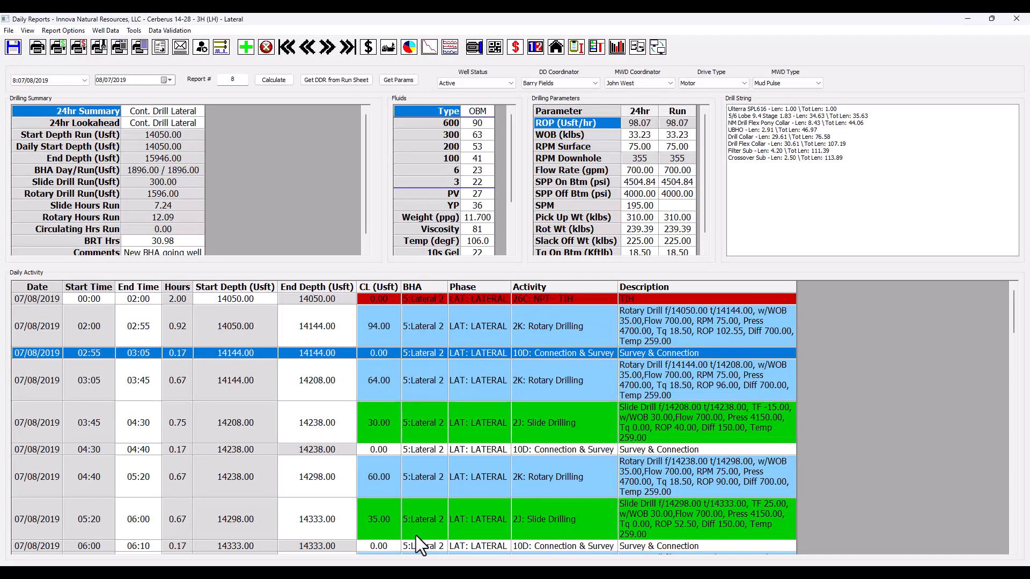
click(162, 30)
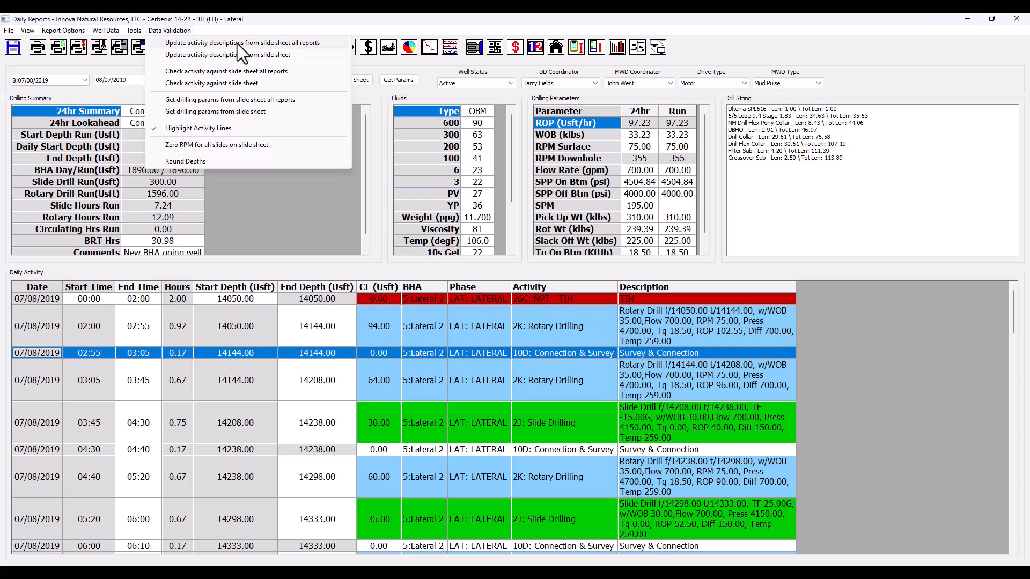
click(311, 27)
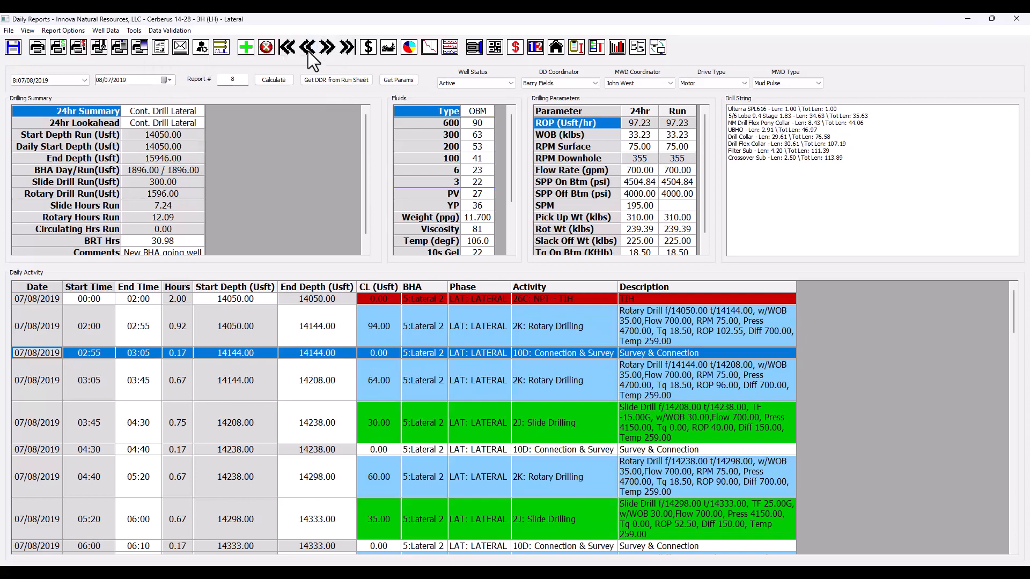
Step: Go to the 07/09/2019 report and update the activity descriptions from the slide sheet for all reports, accepting the warning
click(327, 48)
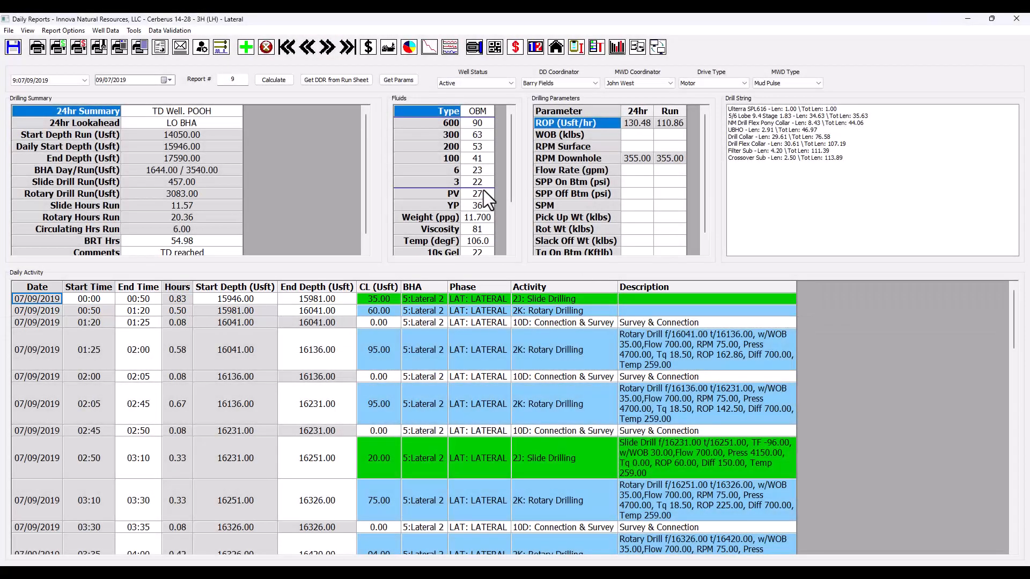
click(179, 30)
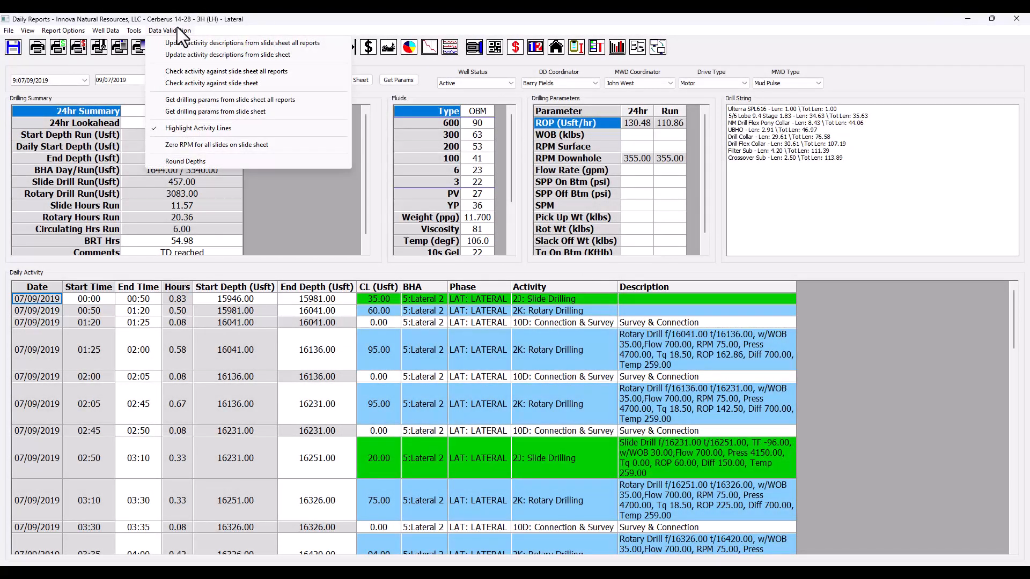
click(259, 47)
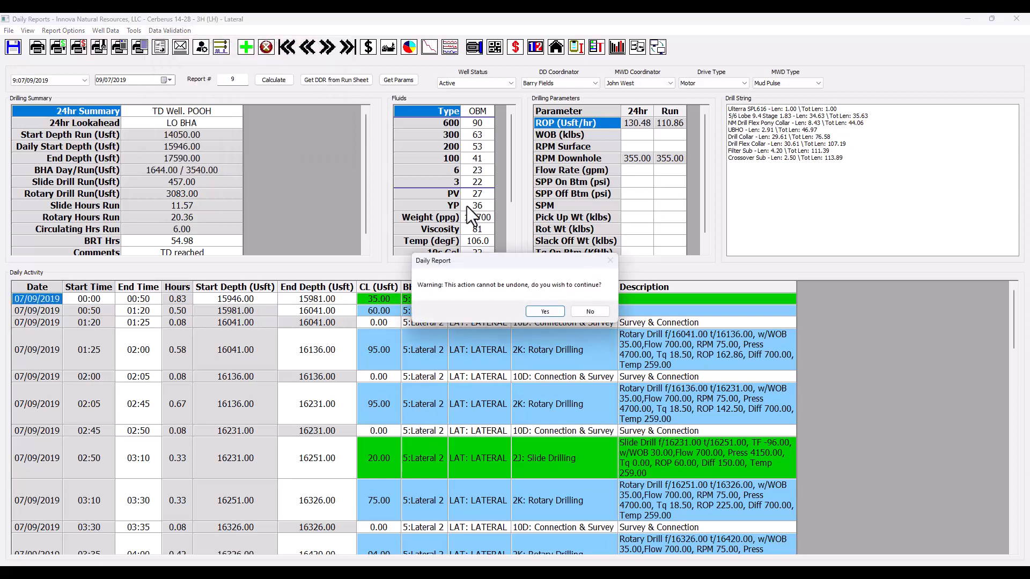
click(545, 312)
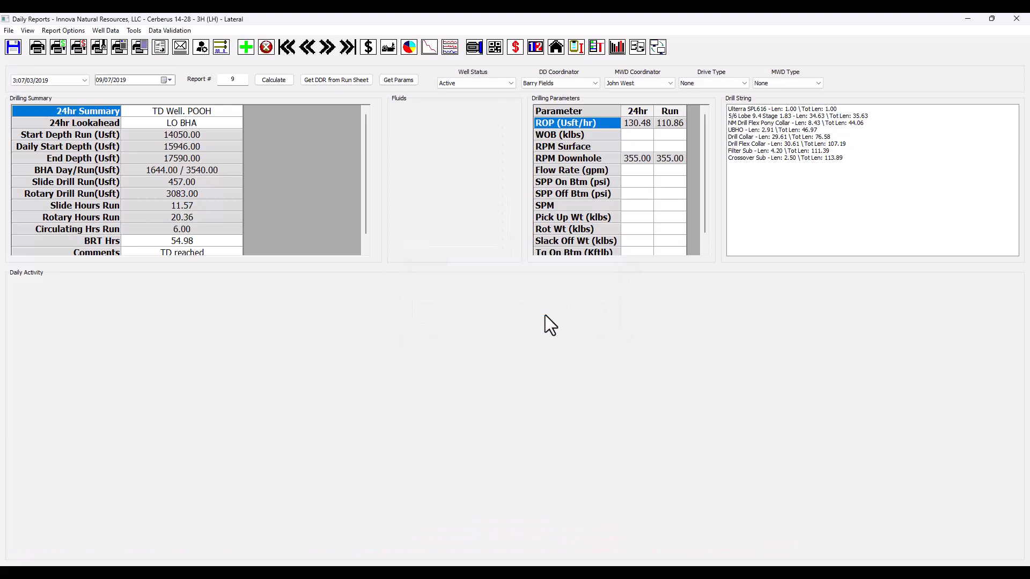
click(545, 314)
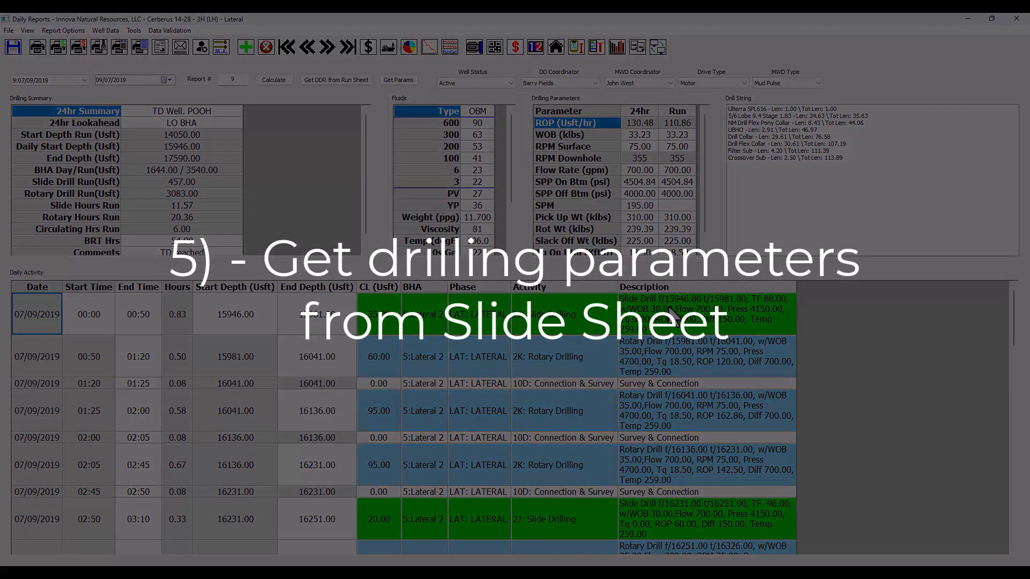
click(175, 33)
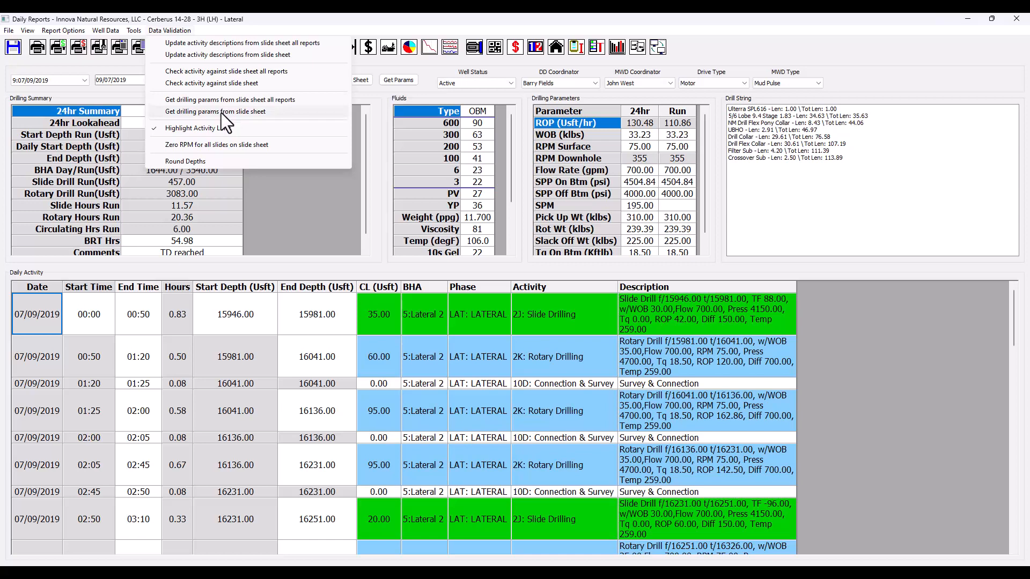
click(391, 86)
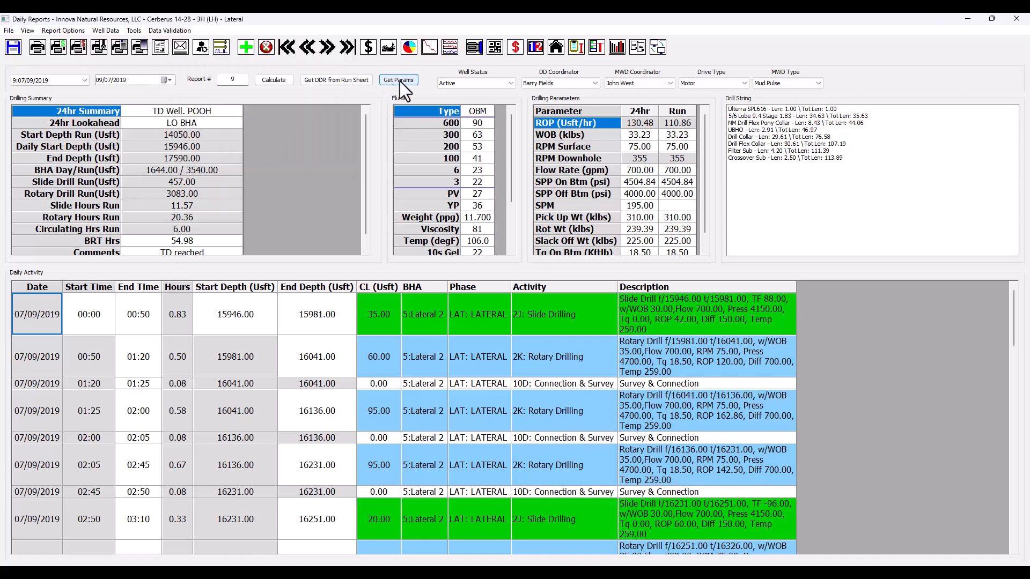
click(159, 29)
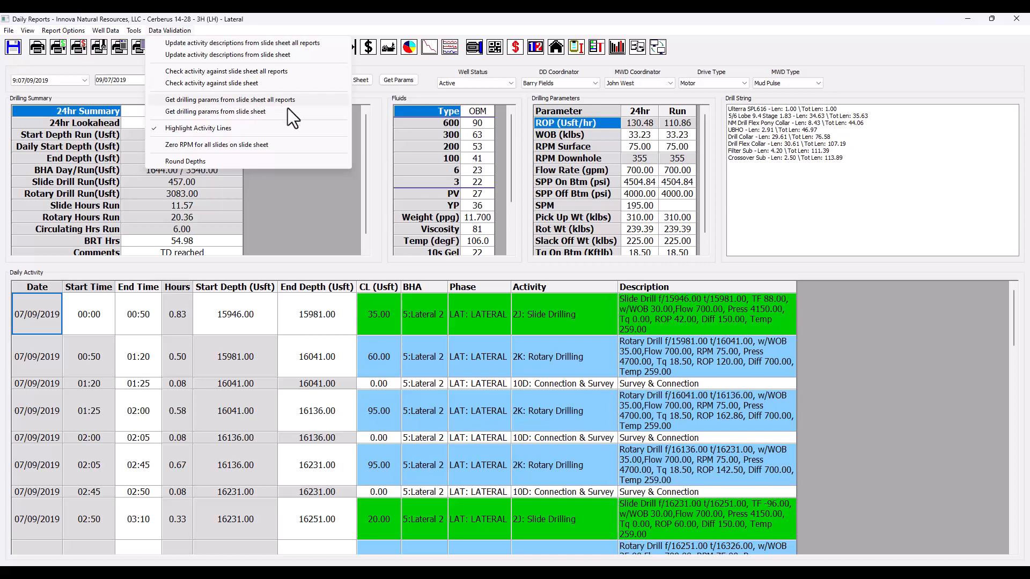
Step: Clear the 24hr and Run drilling parameters on the 07/09/2019 report, including WOB, RPM Surface, flow rate, pressures, weights and torques
click(646, 150)
drag(642, 134, 671, 249)
key(Delete)
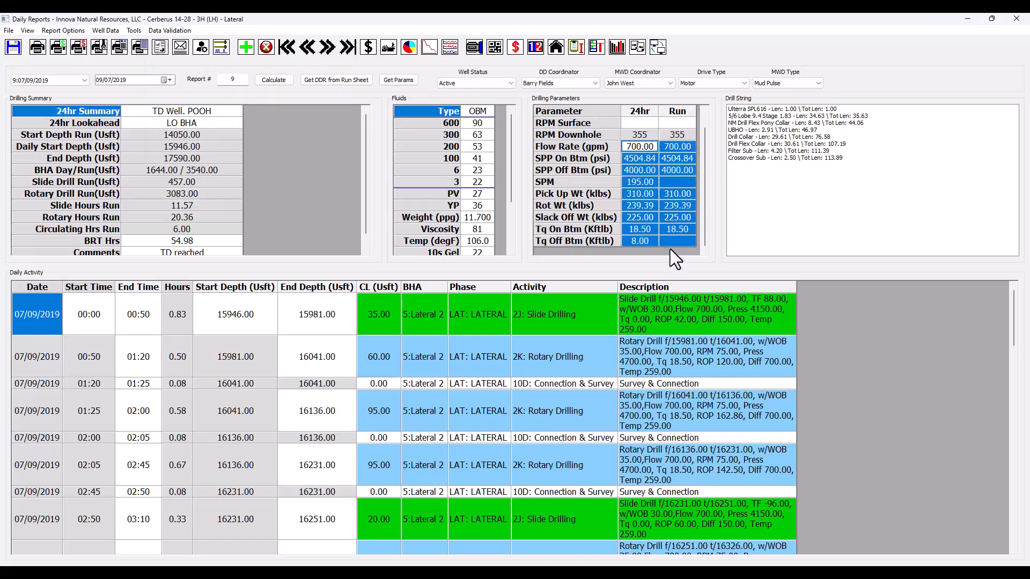
key(Delete)
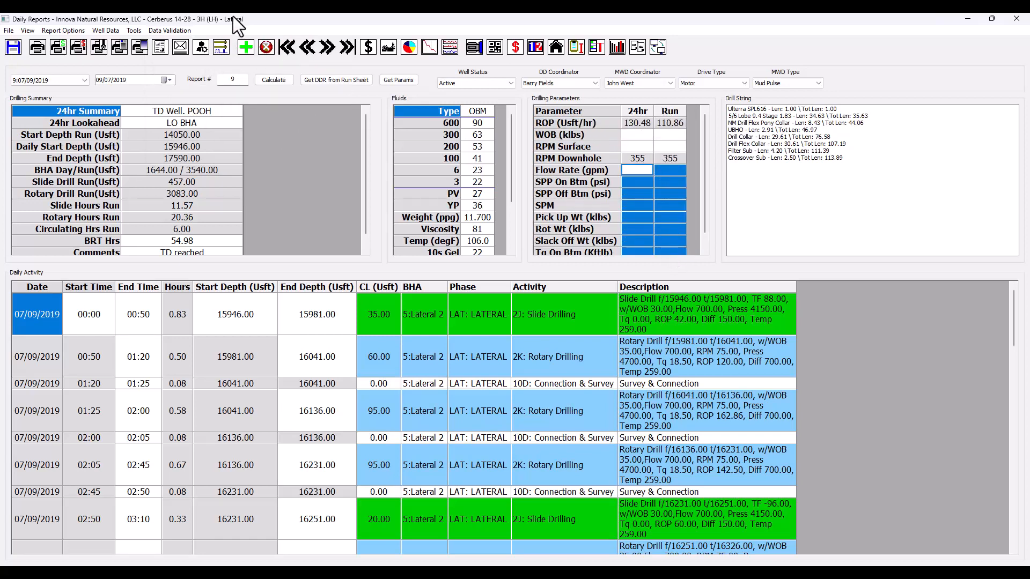
Step: Get the drilling parameters from the slide sheet for all reports, saving the current report and accepting the warning
click(169, 30)
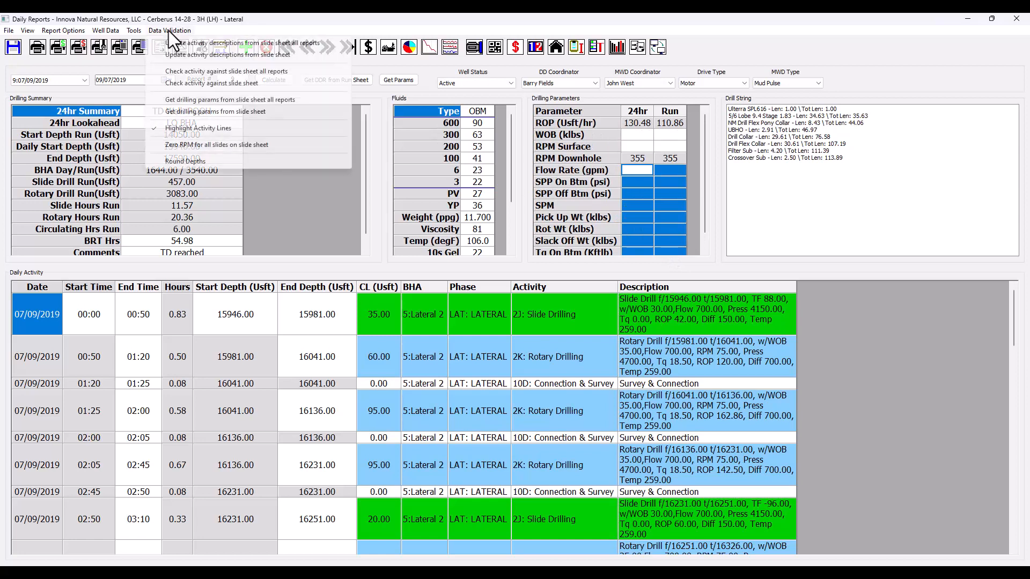
click(211, 100)
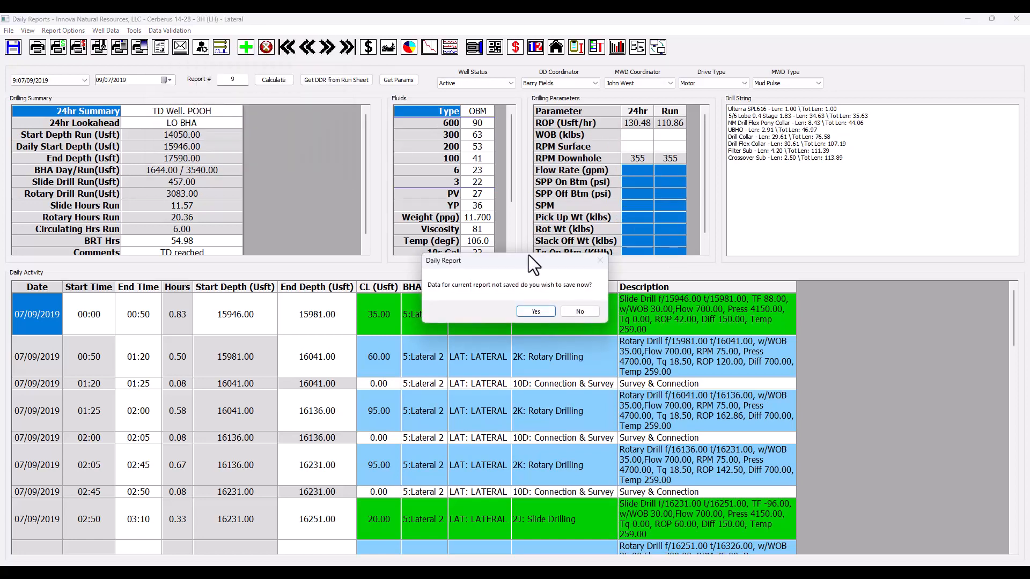
click(537, 310)
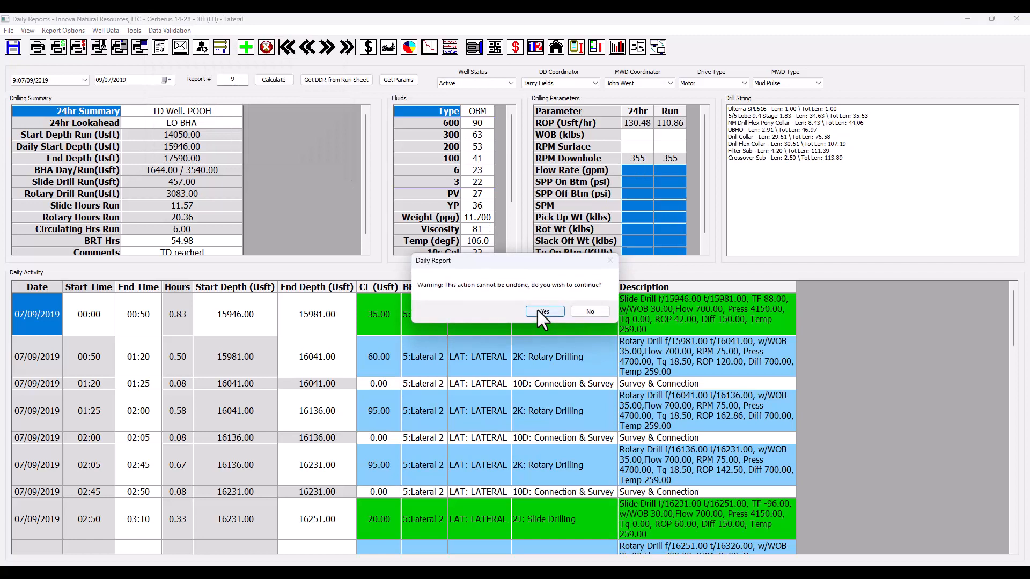
click(539, 311)
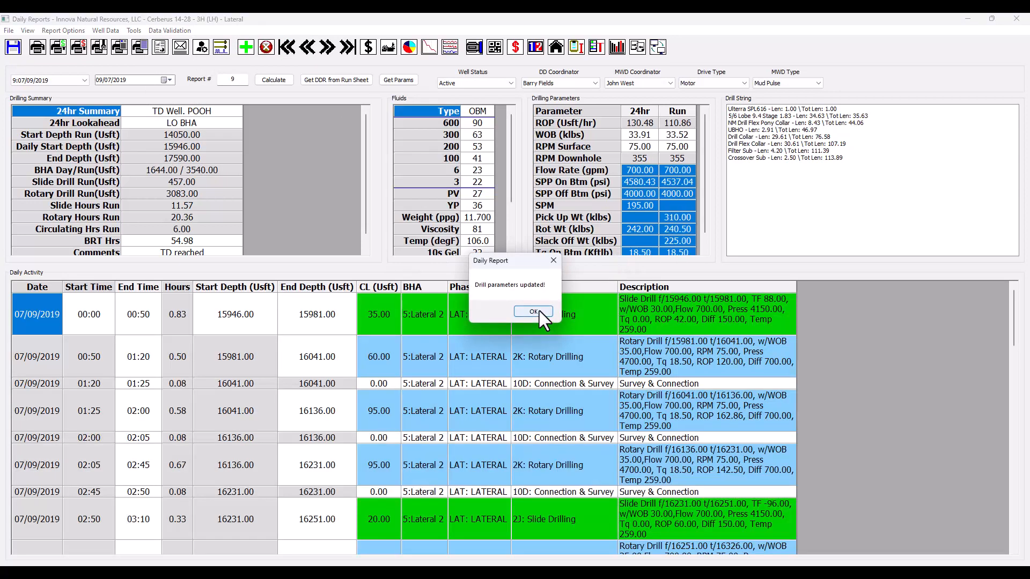
click(533, 311)
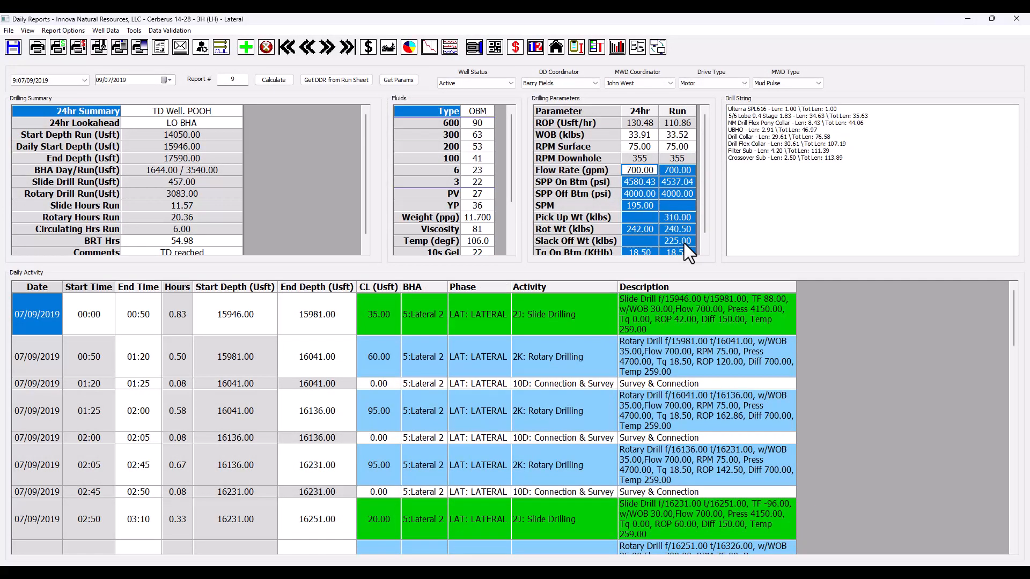
Step: Open the Lateral 2 drill string's performance report and automatically populate its run data
click(472, 47)
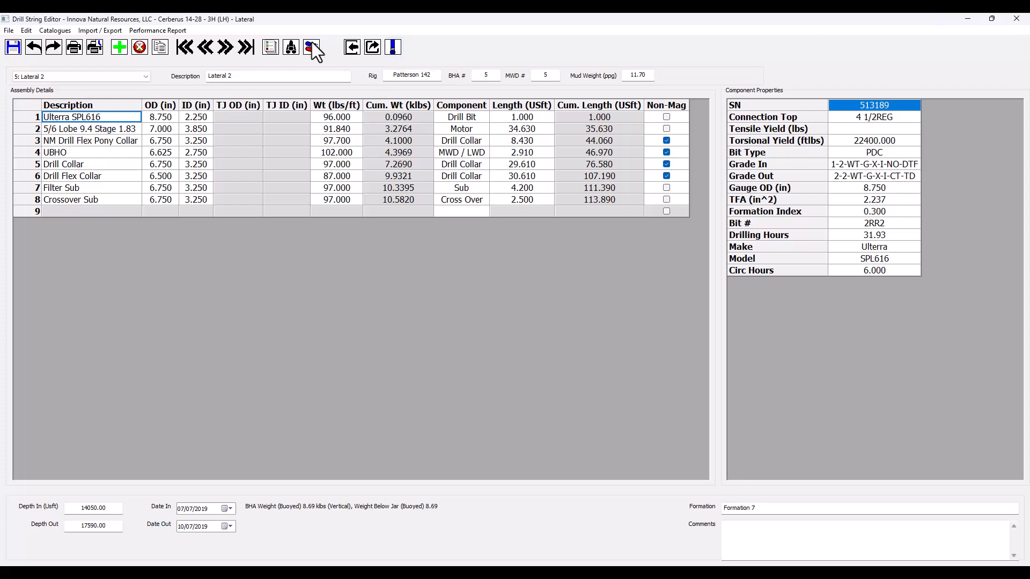
click(169, 32)
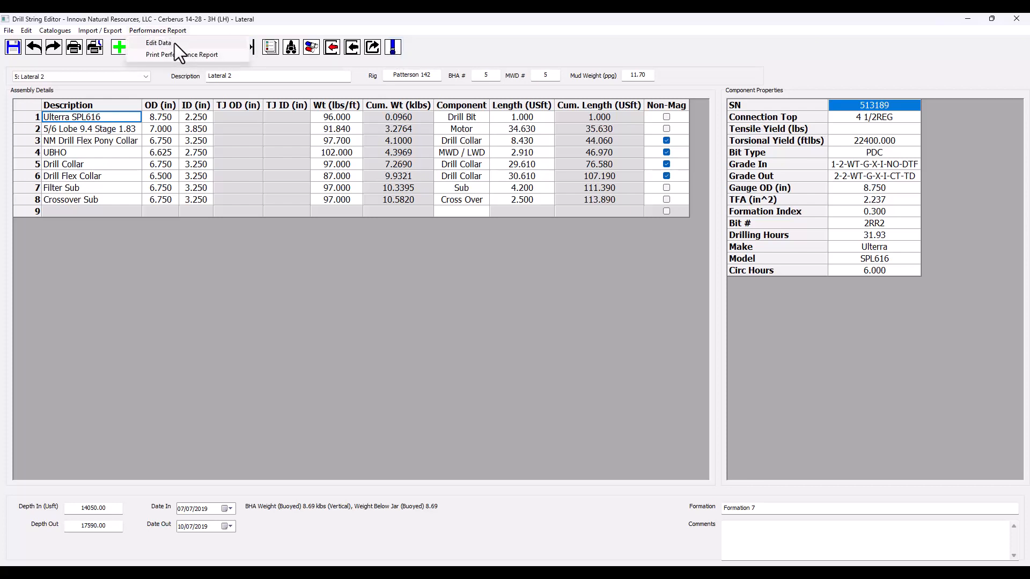
click(388, 43)
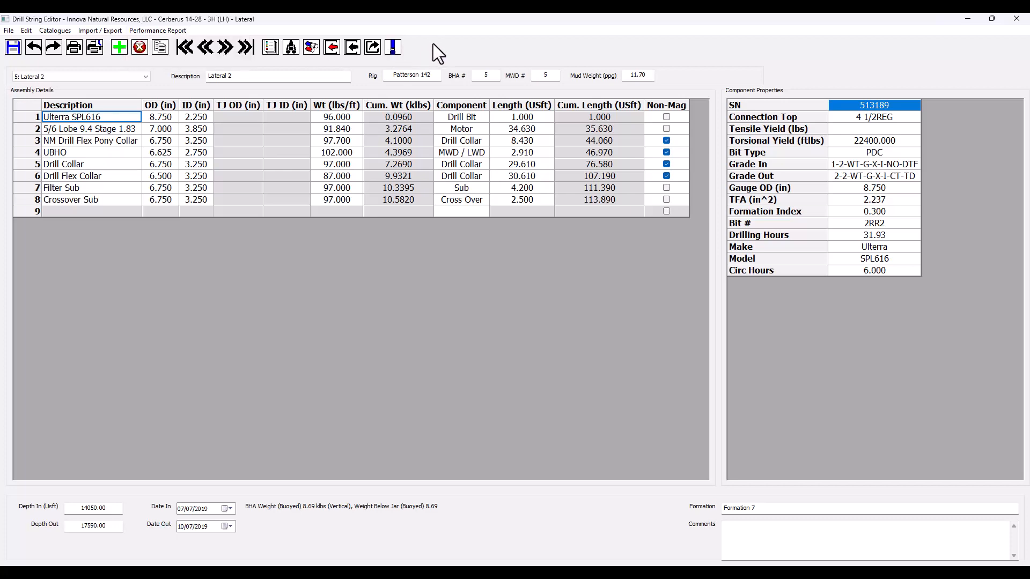
click(388, 50)
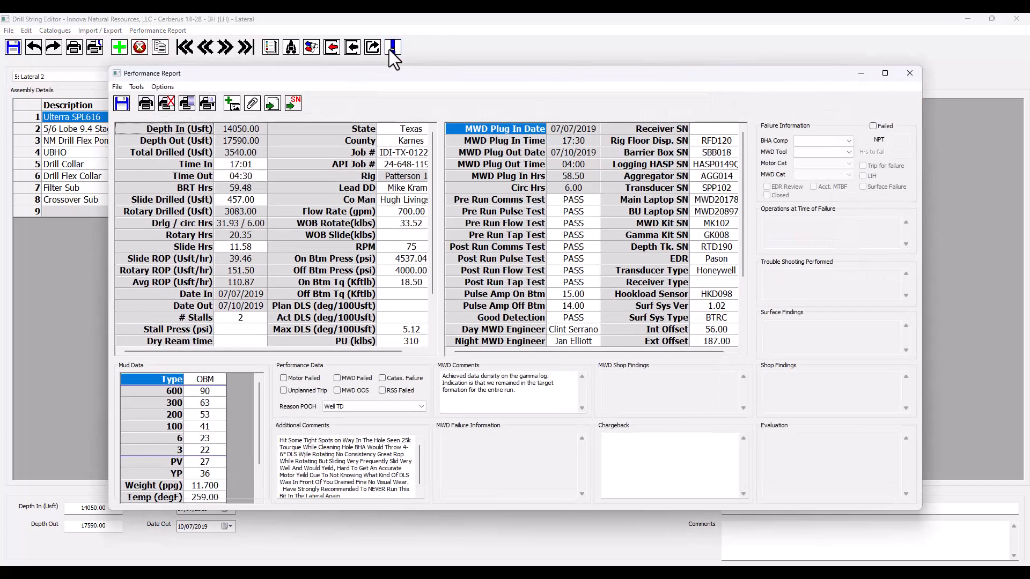
click(270, 104)
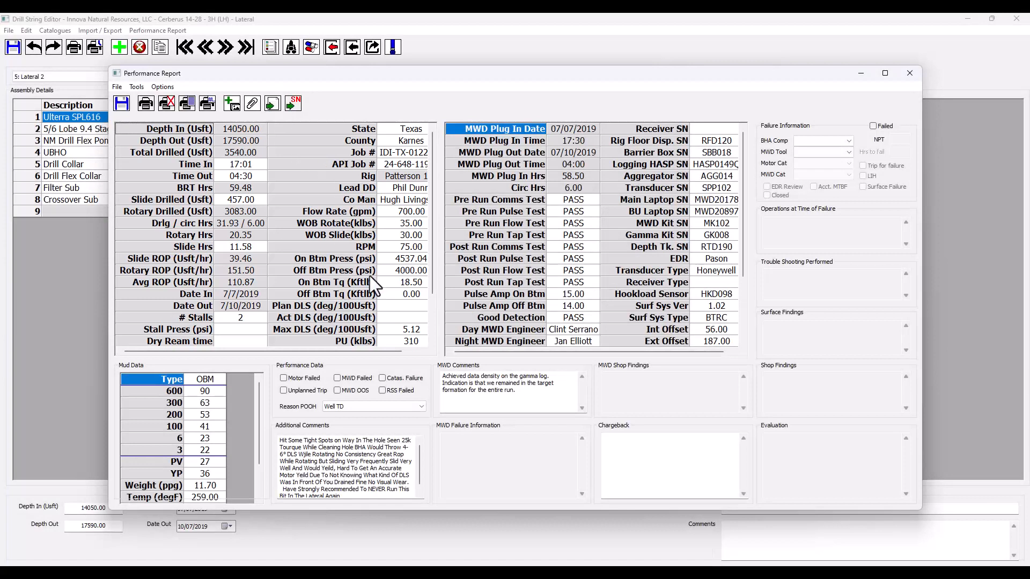
Step: Examine the Reason POOH choices and mark Motor Failed in the performance data
click(420, 408)
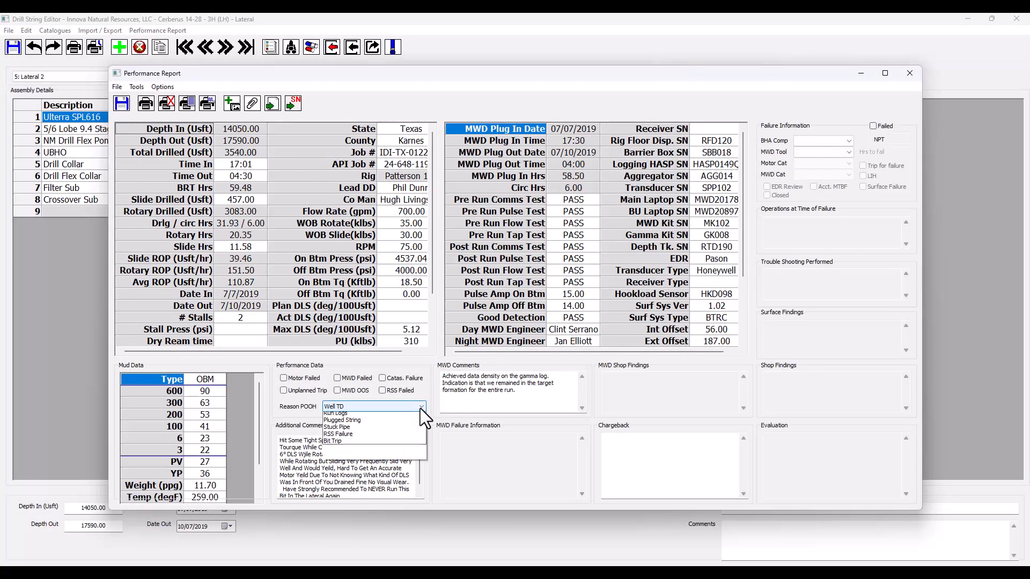
click(420, 408)
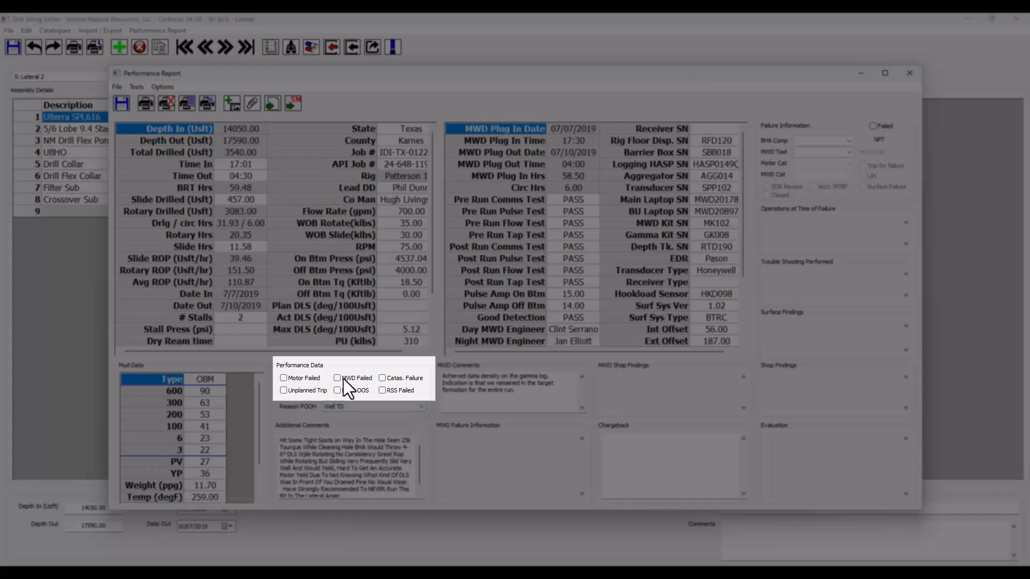
click(285, 378)
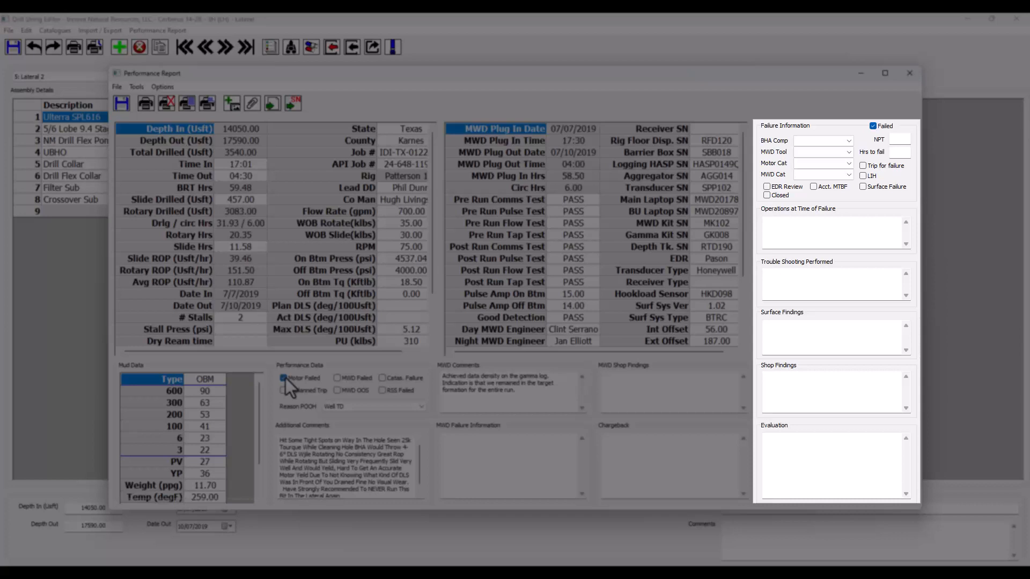
Step: Review the BHA component and MWD tool choices in the failure information and flag the run as Failed with Trip for failure and LIH
click(874, 128)
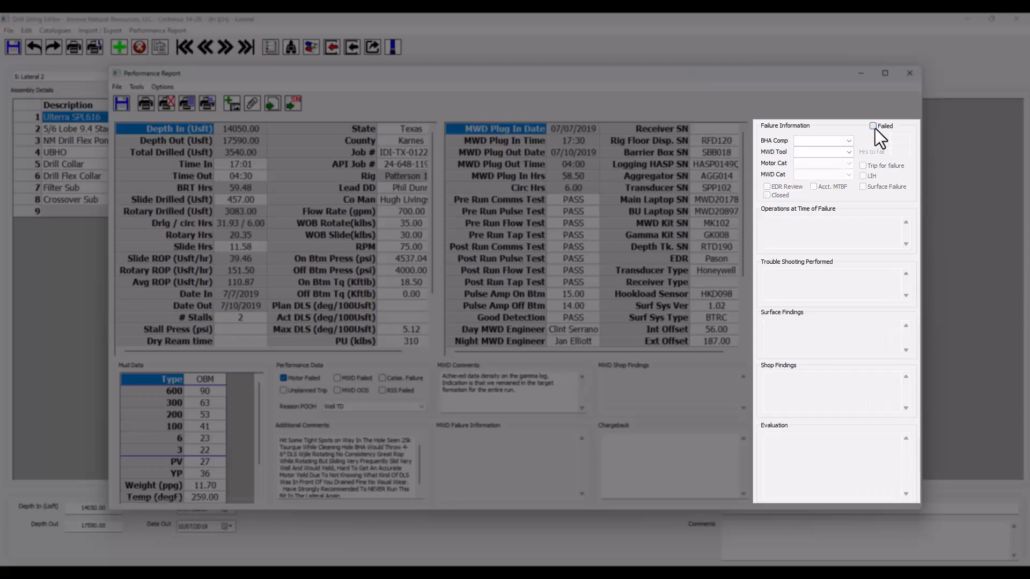
click(874, 127)
click(849, 140)
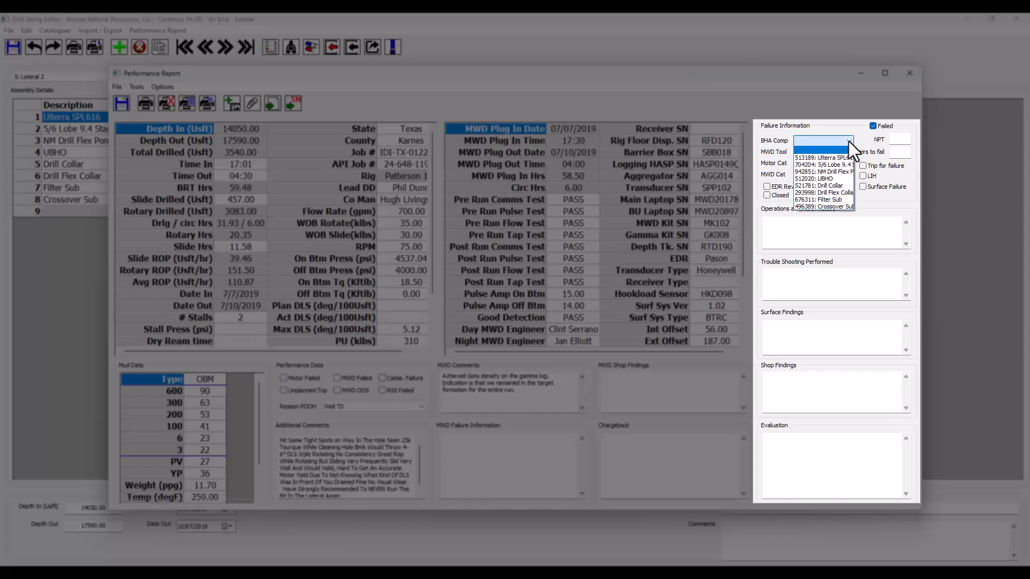
click(848, 141)
click(853, 150)
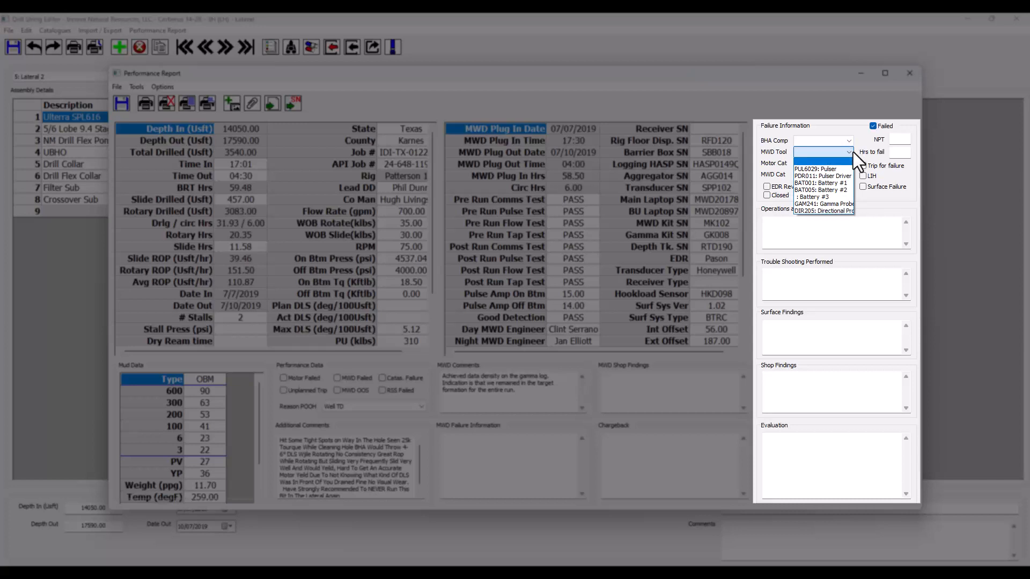
click(852, 152)
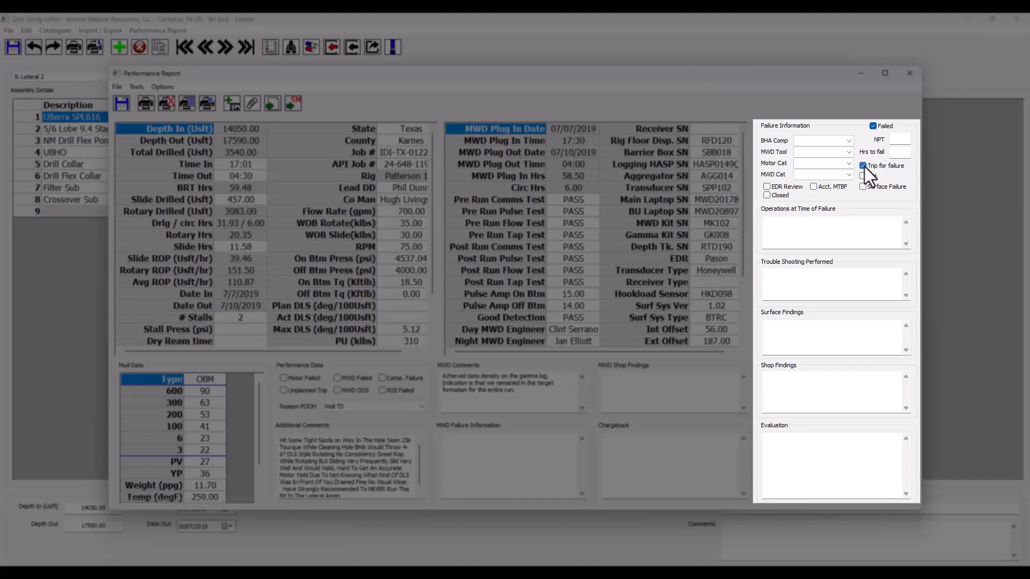
click(864, 176)
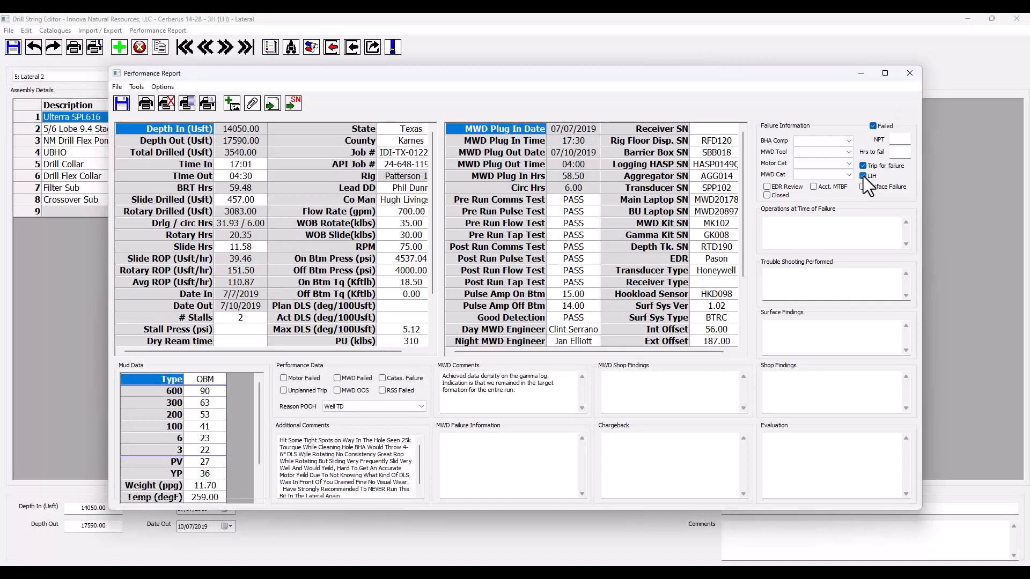
Step: Clear the Failed flag in the failure information and close the performance report
click(873, 126)
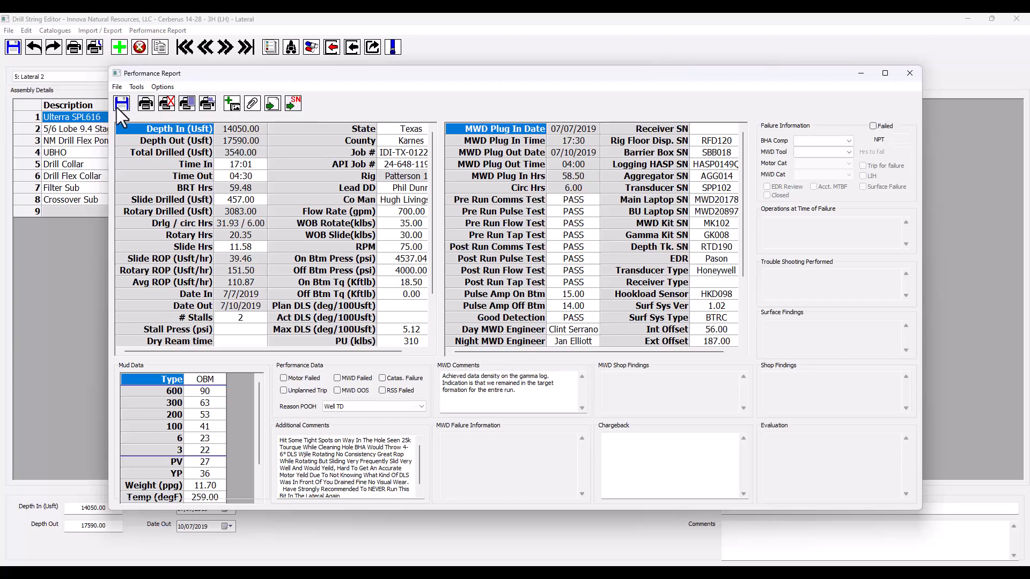
click(907, 75)
Step: Go back to the preceding Lateral drill string, BHA 4, and close the drill string editor
click(208, 51)
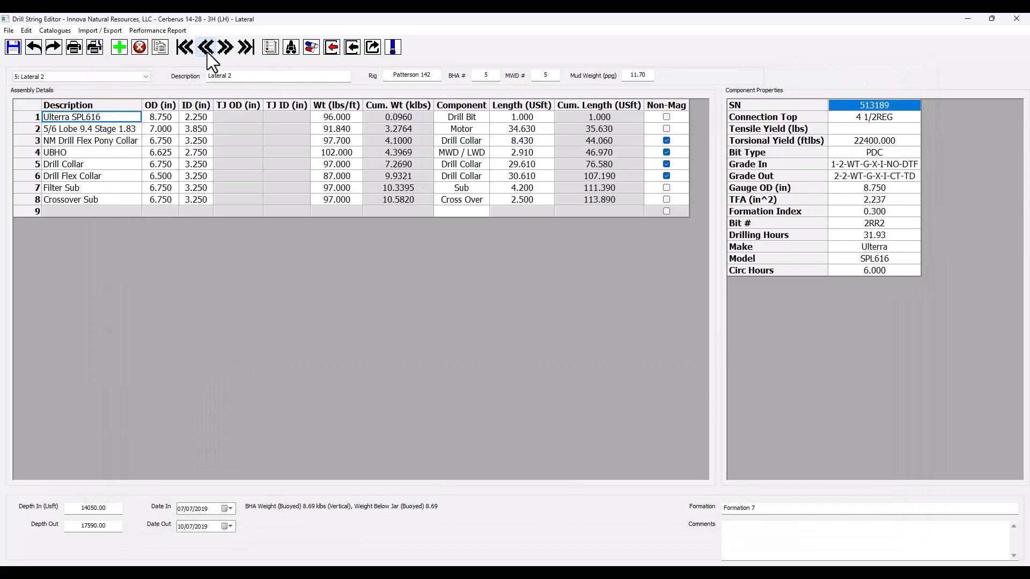
click(542, 312)
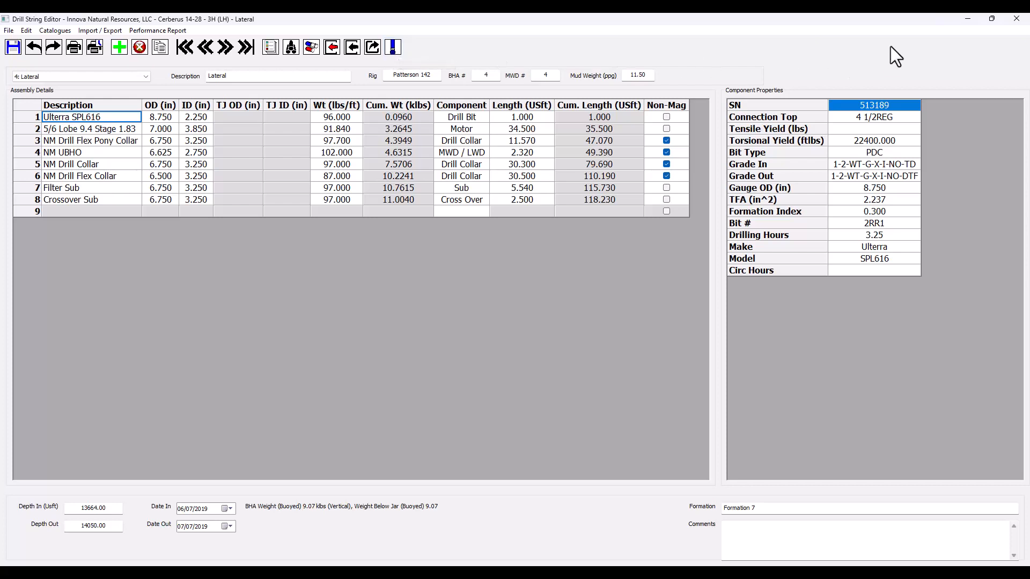
click(1016, 19)
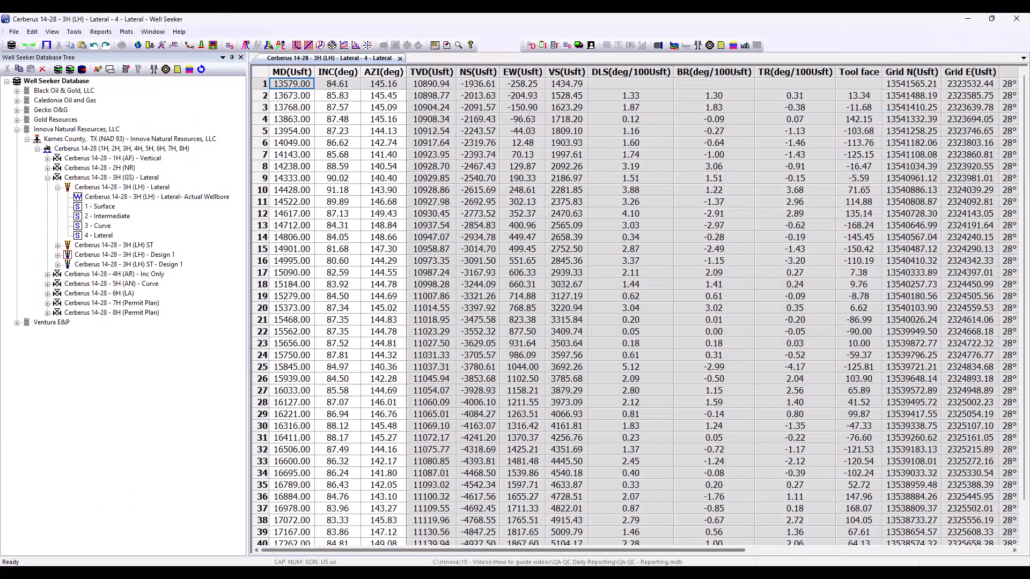
Step: Return to the 07/09/2019 daily report and open the Well Status choices
click(389, 549)
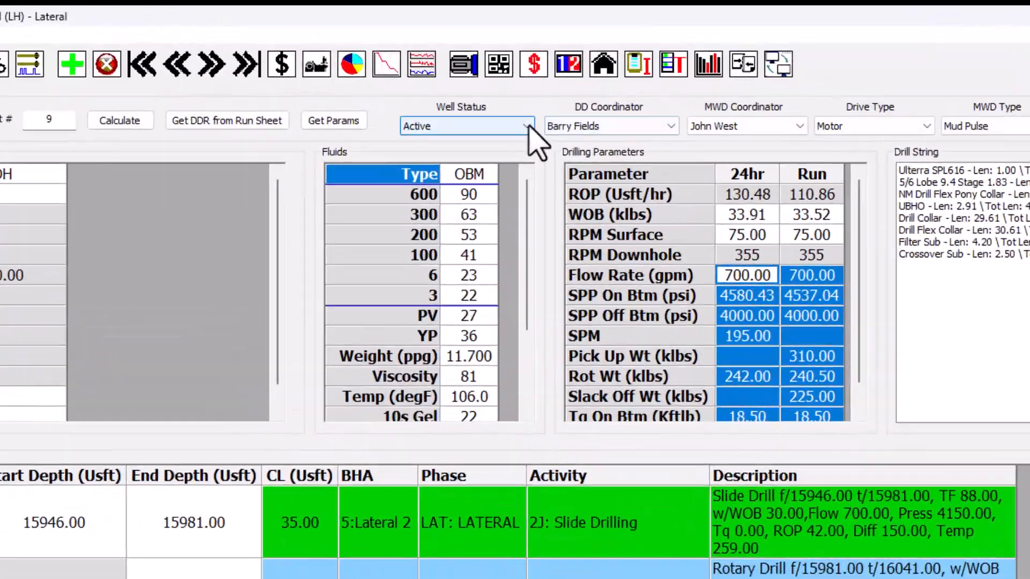
click(528, 127)
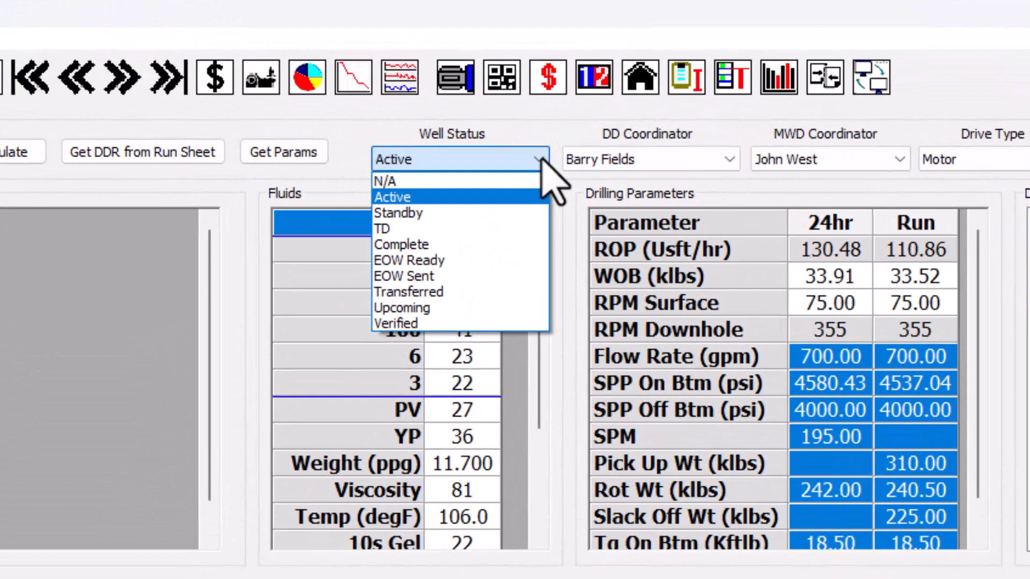